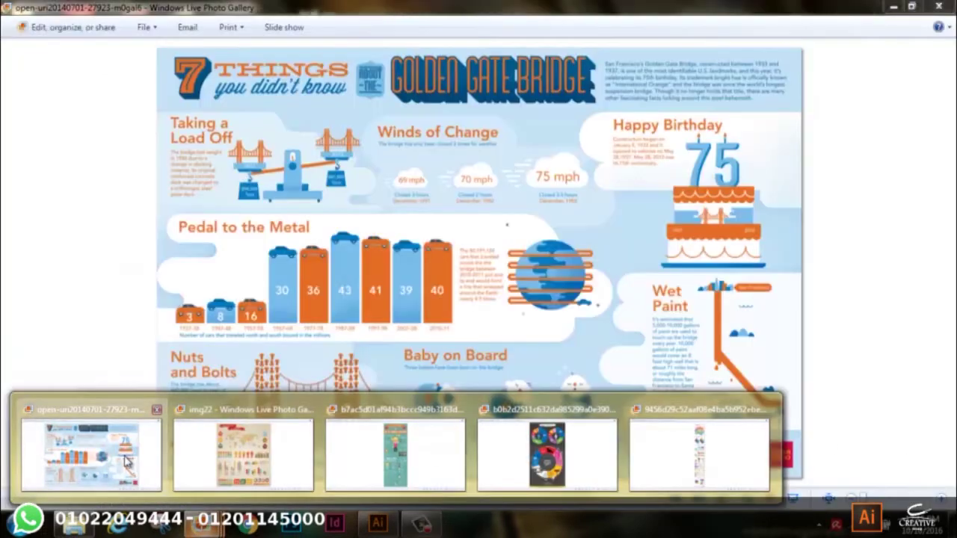
- Flip through the Golden Gate, Infographic Elements and selfie reference infographics in Photo Gallery
click(90, 455)
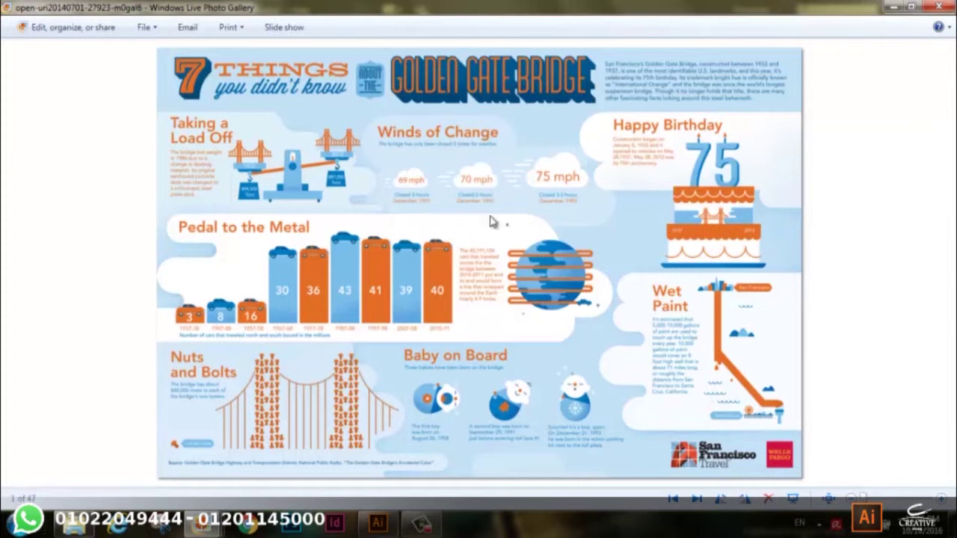
click(893, 7)
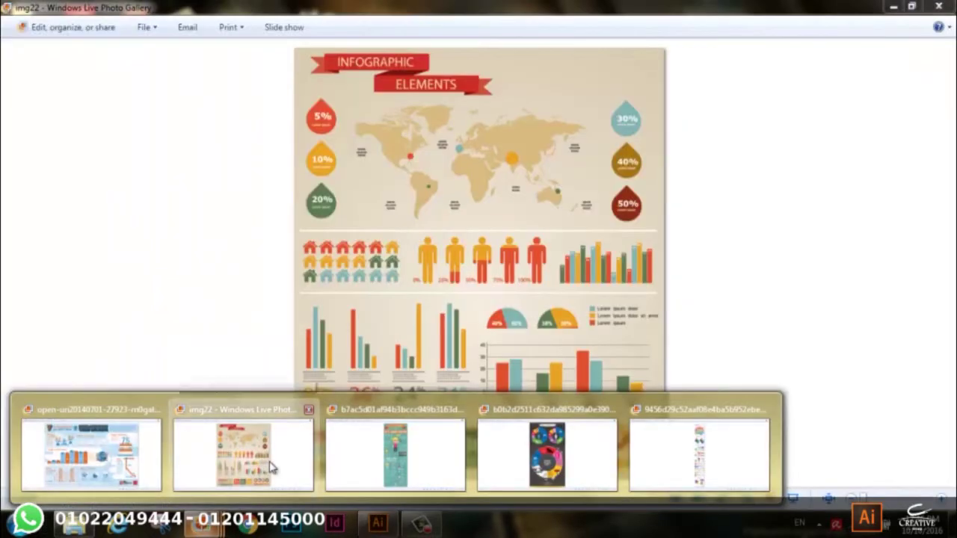
mouse_move(200, 523)
click(261, 464)
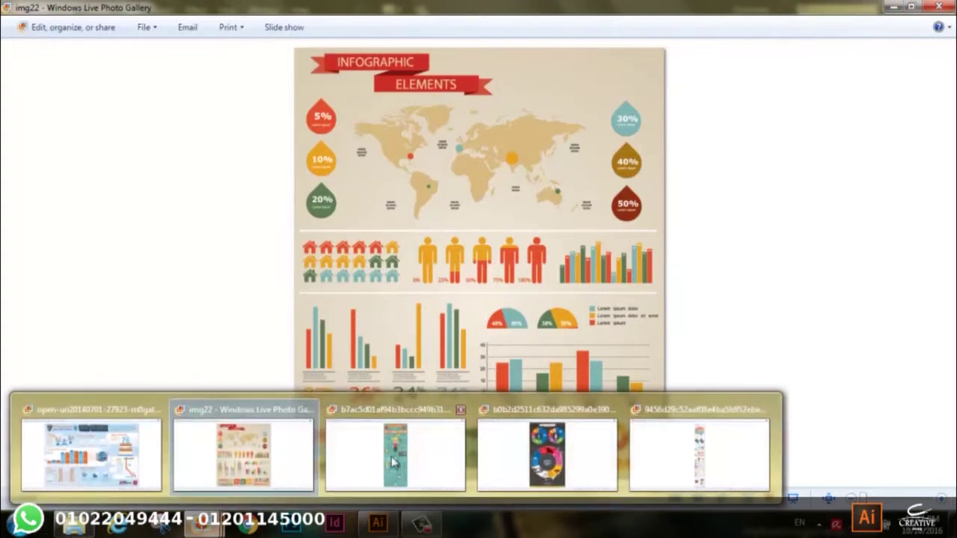
click(395, 463)
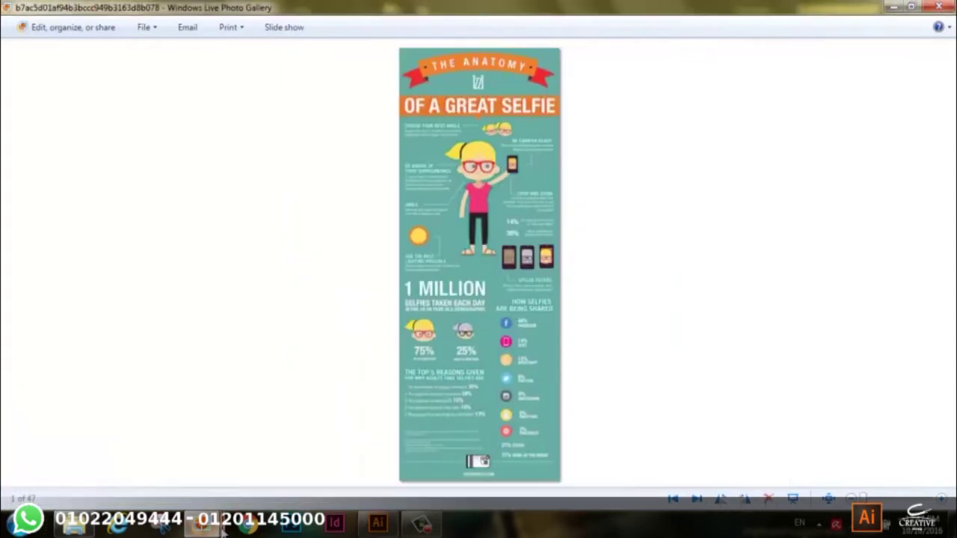
- Open the favourite-colour infographic and pan from its title through the PURPLE-to-BROWN colour sections
click(511, 471)
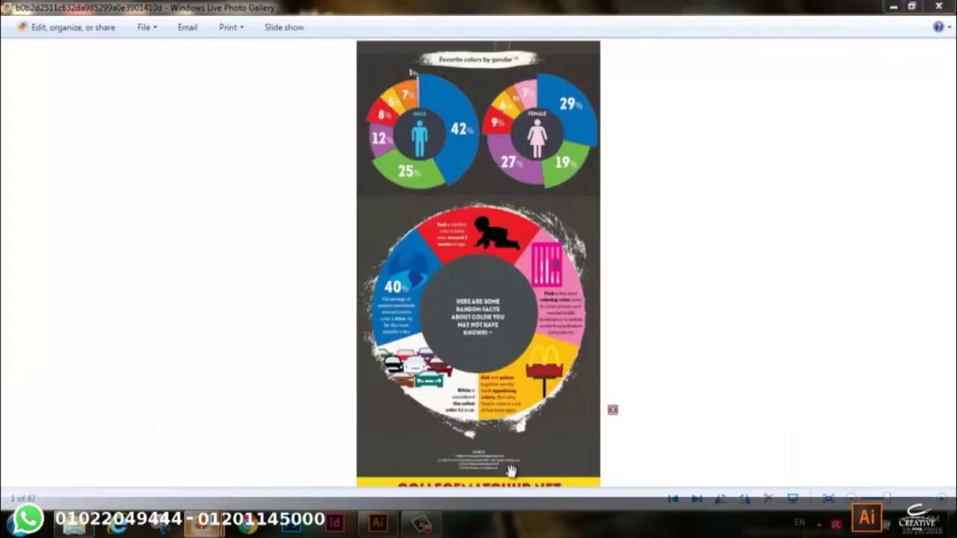
scroll(547, 374, up, 3)
scroll(547, 374, down, 3)
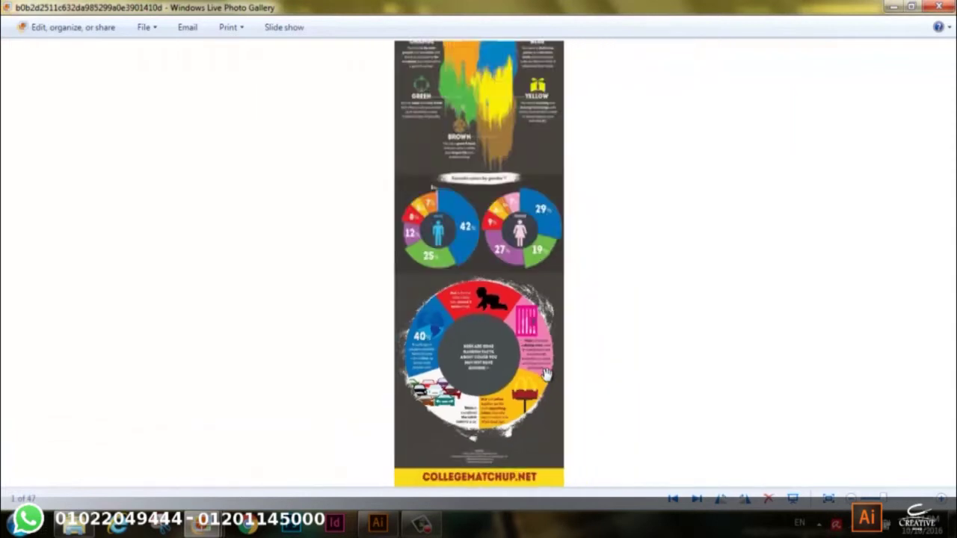
scroll(545, 386, down, 2)
scroll(502, 246, up, 5)
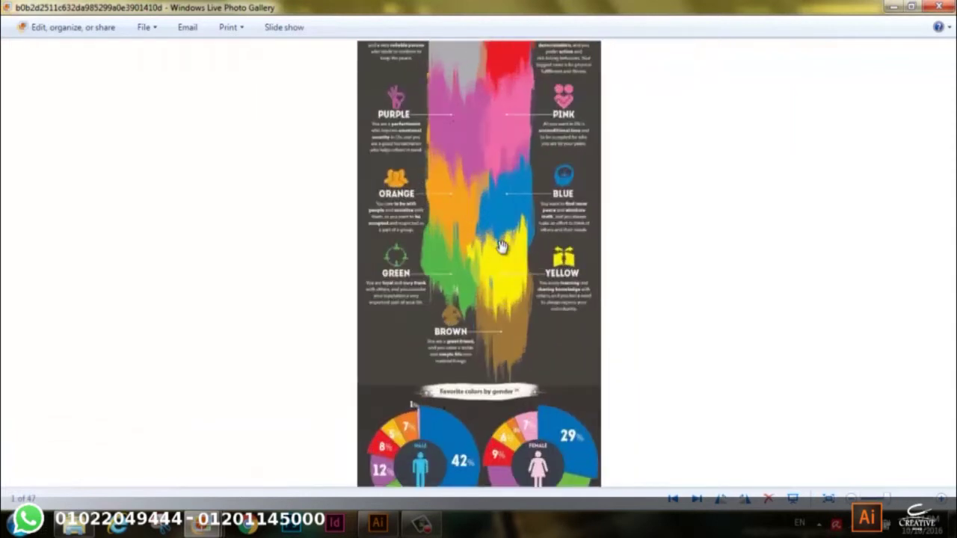
mouse_move(493, 112)
mouse_down()
mouse_move(483, 224)
mouse_move(500, 374)
mouse_up()
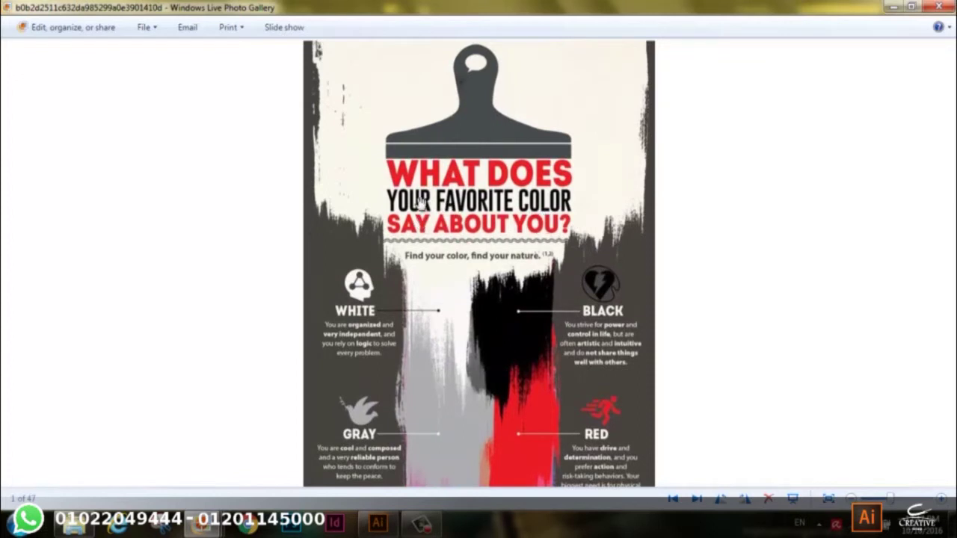
drag(472, 417, 449, 199)
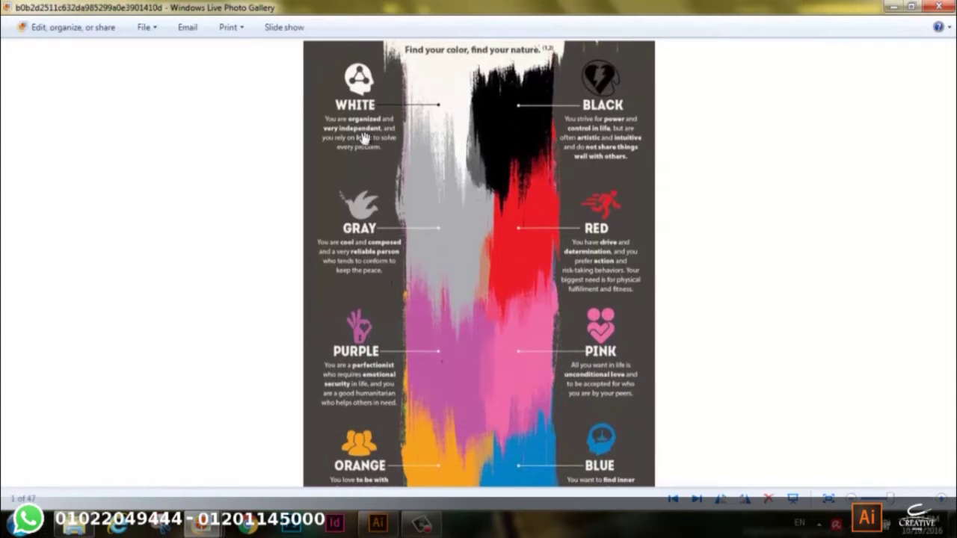
drag(526, 437, 427, 252)
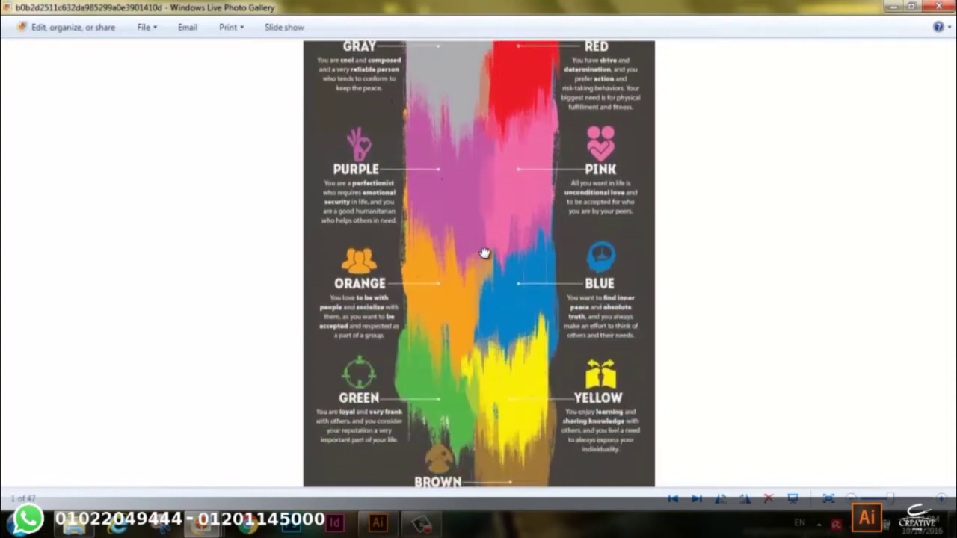
- Pan down past the gender pie charts and colour-facts wheel to the COLLEGEMATCHUP.NET footer
drag(488, 417, 475, 270)
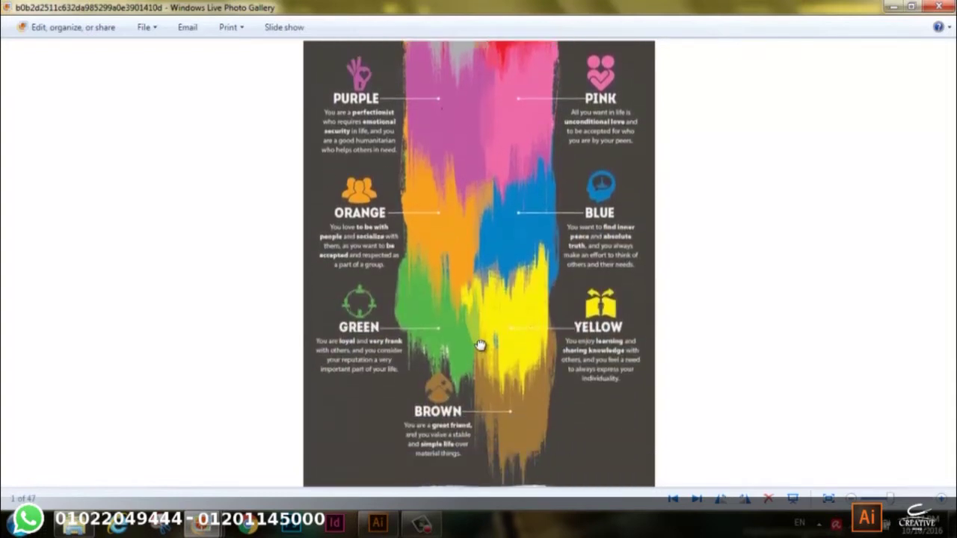
drag(499, 368, 487, 264)
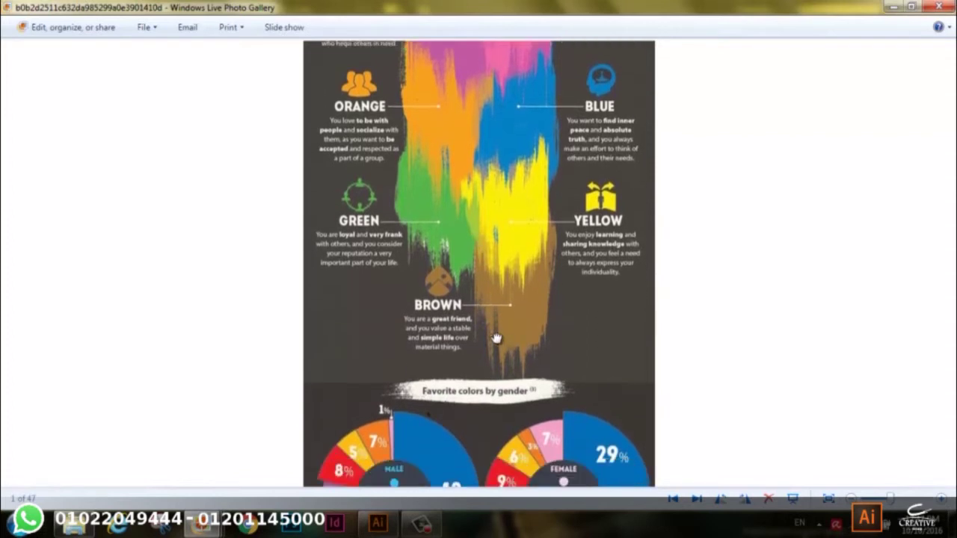
drag(468, 398, 456, 294)
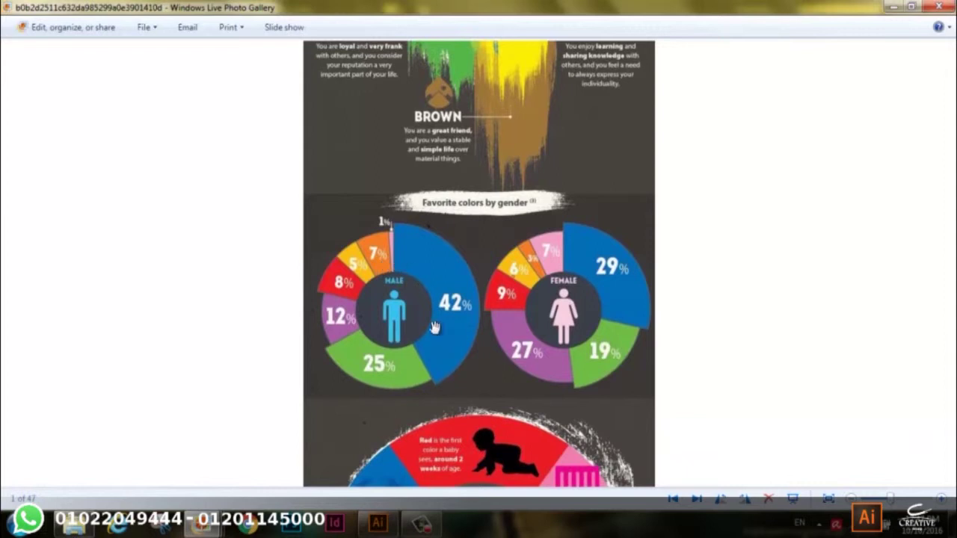
scroll(530, 395, down, 1)
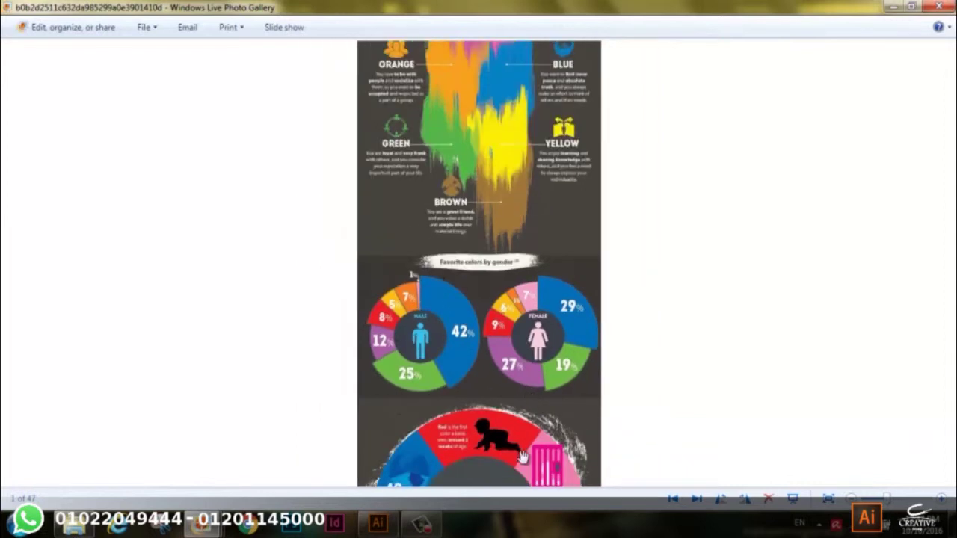
drag(530, 395, 516, 240)
drag(504, 331, 499, 279)
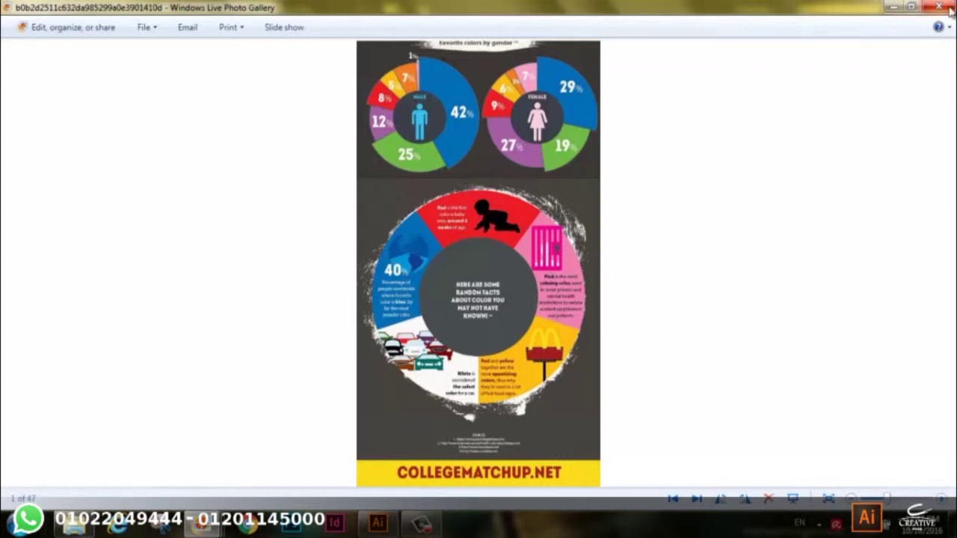
key(Right)
key(Right)
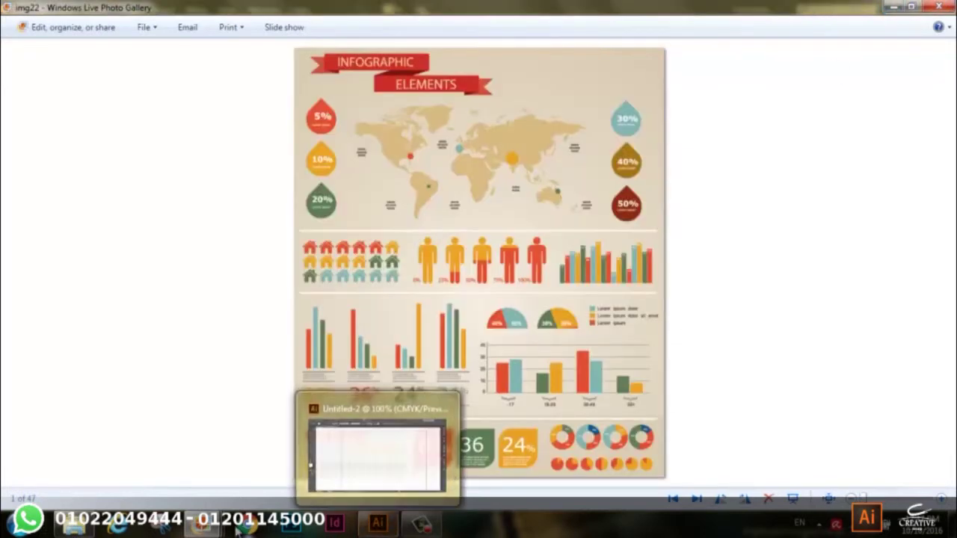
mouse_move(200, 524)
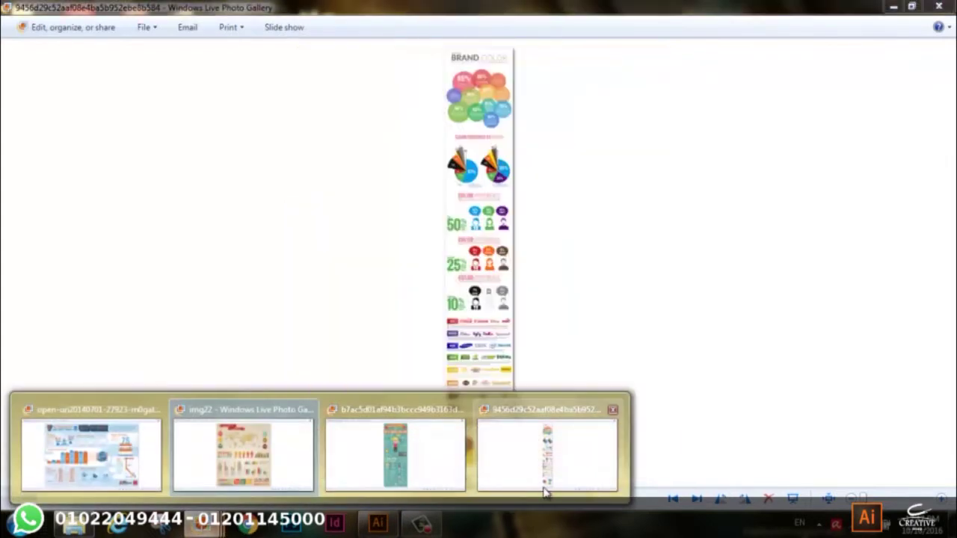
- Open the Brand Color infographic and pan through its colour sections, percentage bubbles and gender pie charts
click(540, 479)
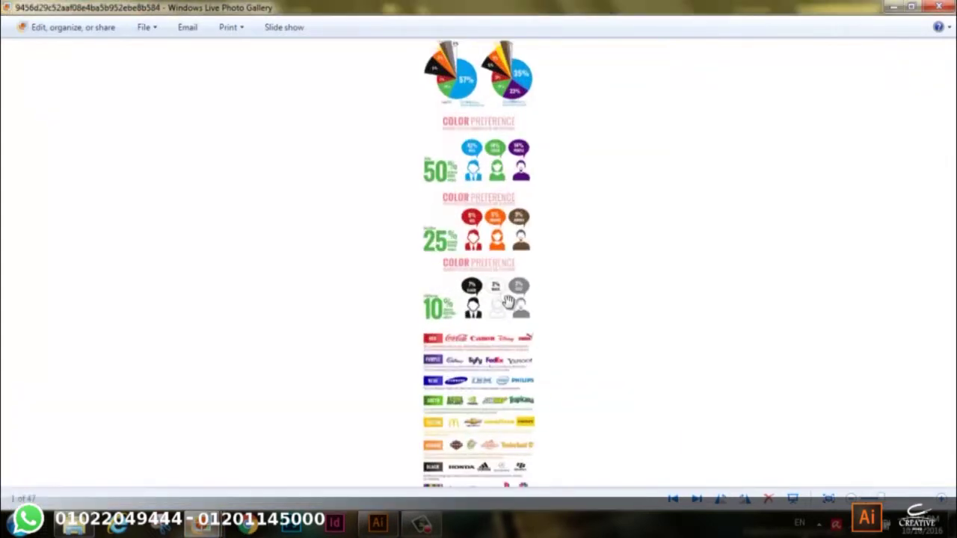
scroll(508, 305, up, 3)
scroll(522, 367, up, 2)
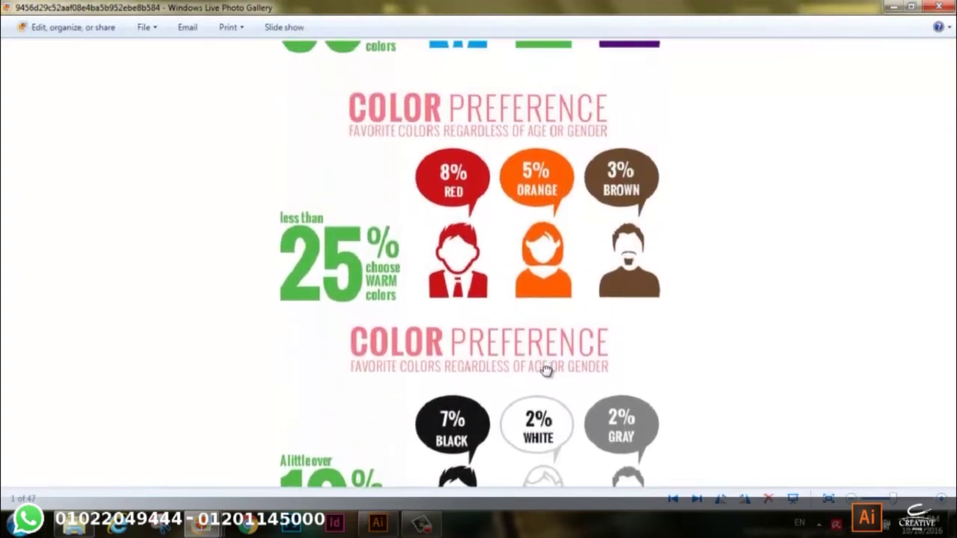
drag(559, 131, 545, 378)
drag(516, 302, 513, 368)
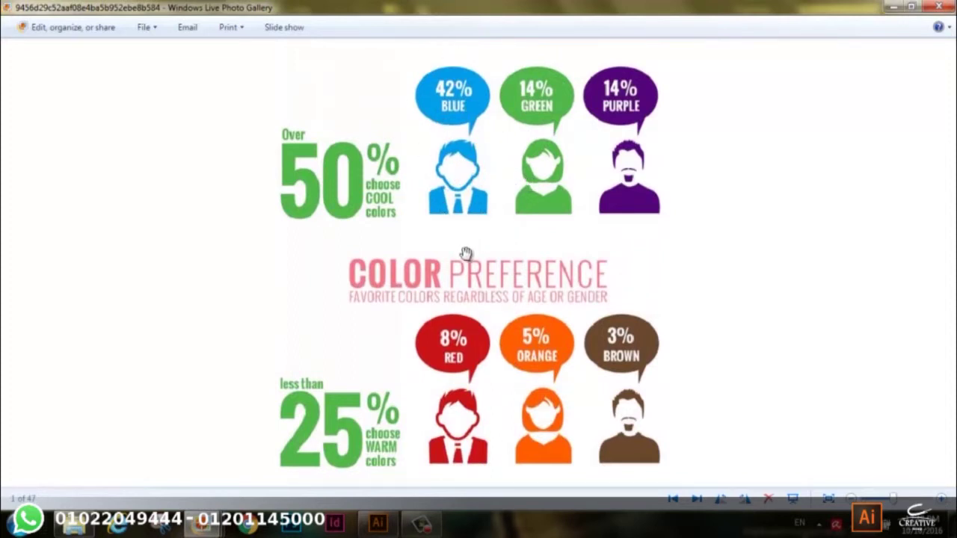
drag(445, 360, 419, 494)
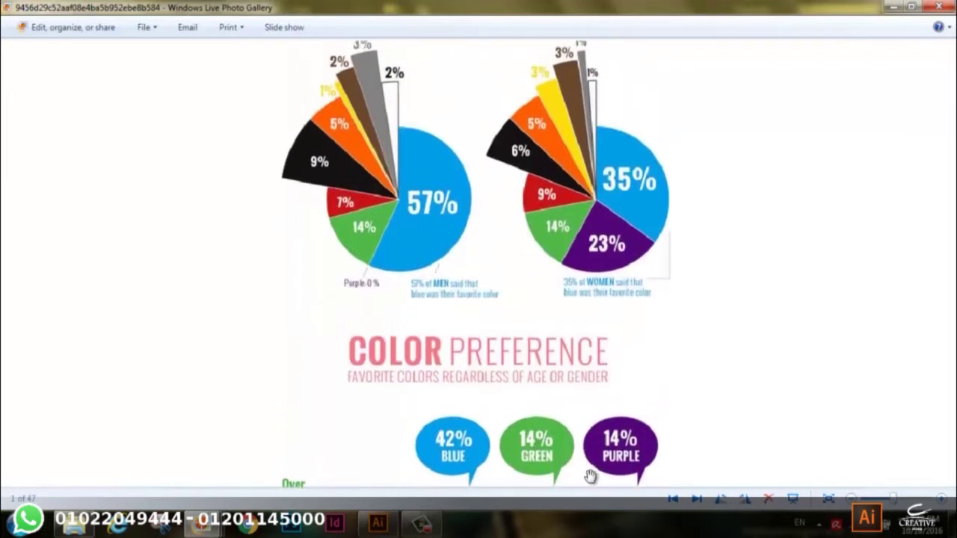
- Pan back up to the BRAND COLOR header, then return to the blank Illustrator document
click(16, 523)
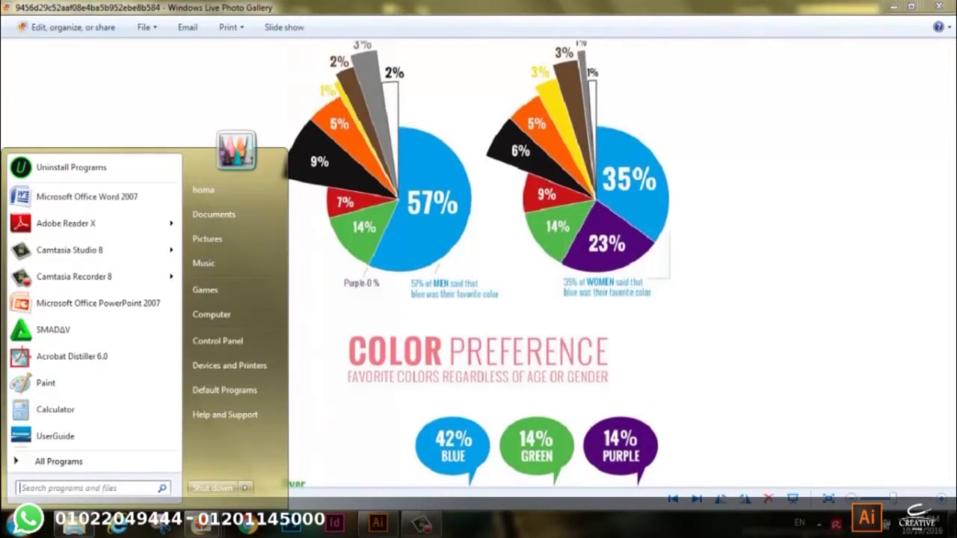
click(432, 170)
drag(479, 126, 551, 391)
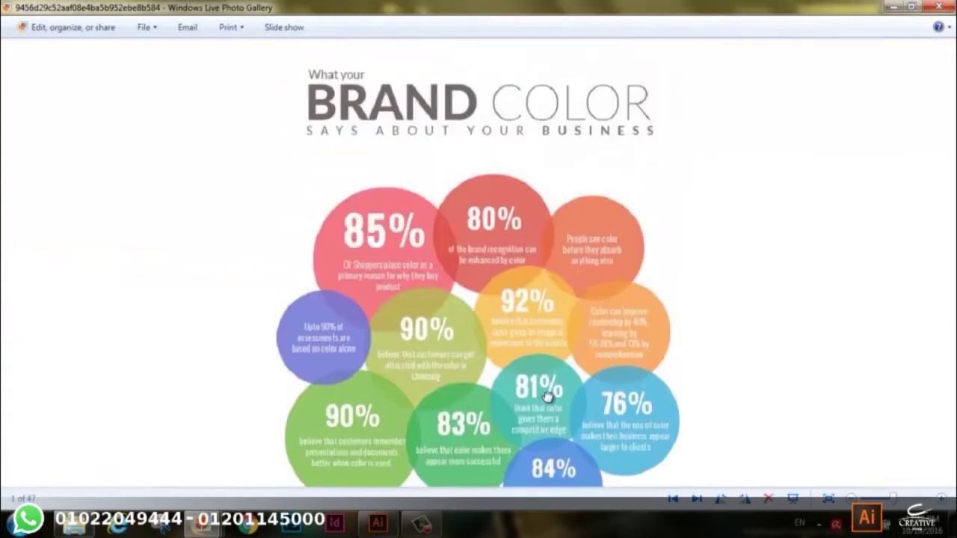
drag(534, 249, 541, 193)
scroll(540, 193, down, 5)
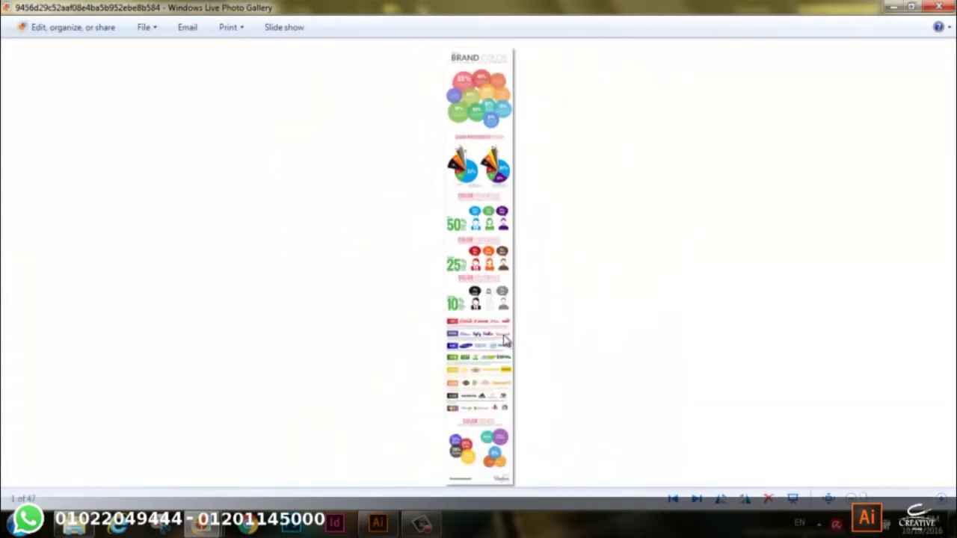
key(Right)
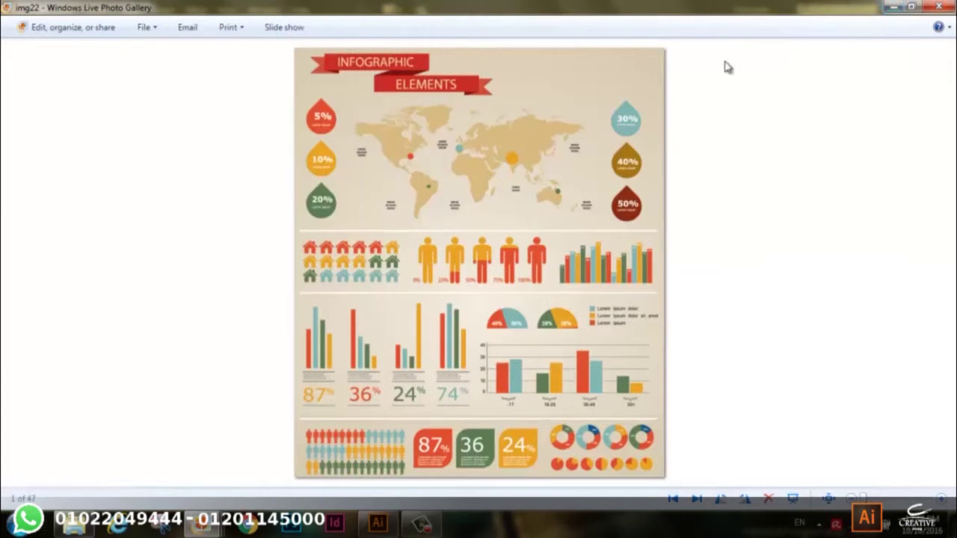
click(378, 524)
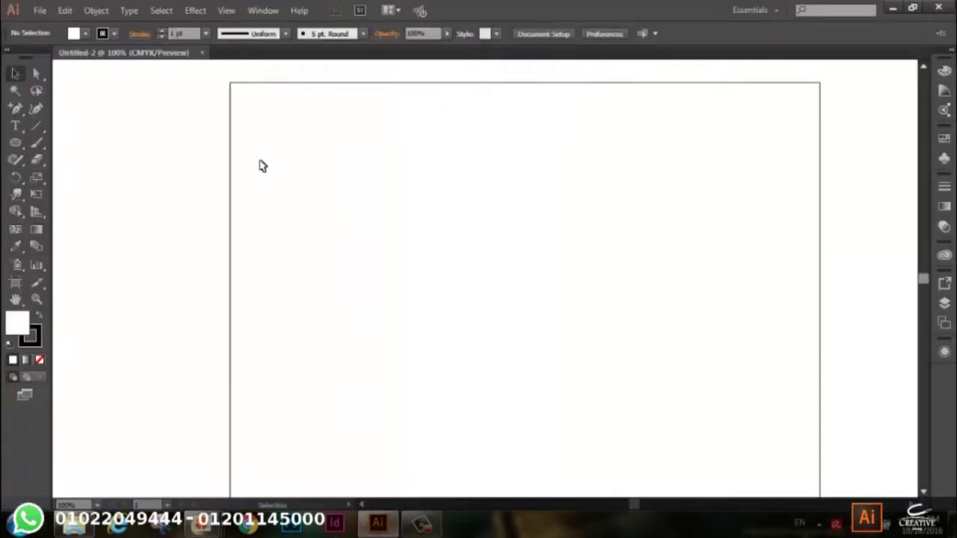
- Draw a column graph across the artboard and move its Graph Data window aside
click(39, 268)
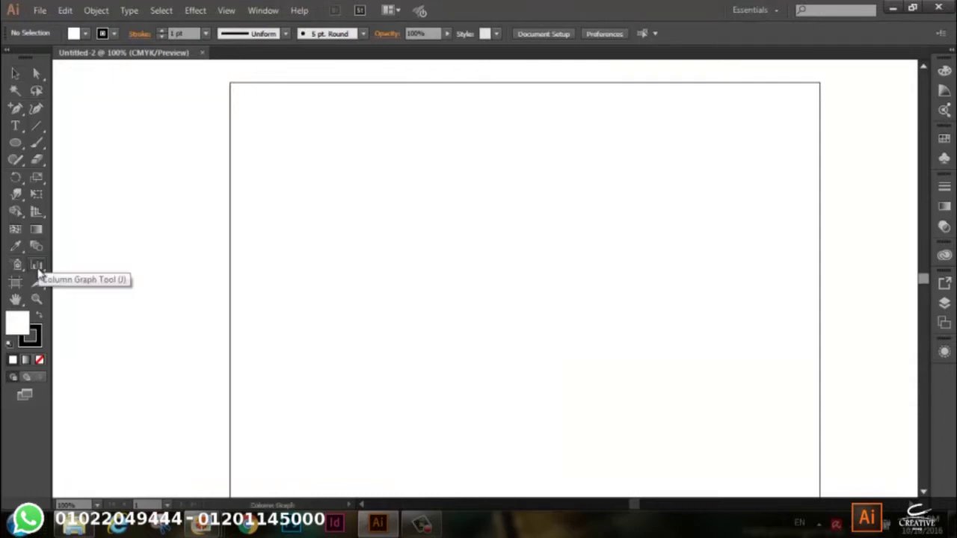
drag(274, 152, 711, 451)
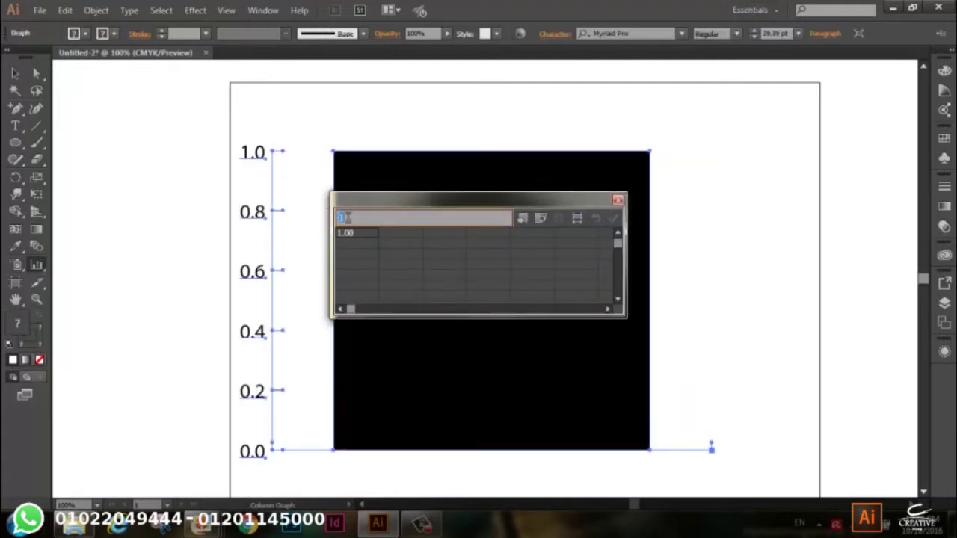
drag(366, 204, 479, 203)
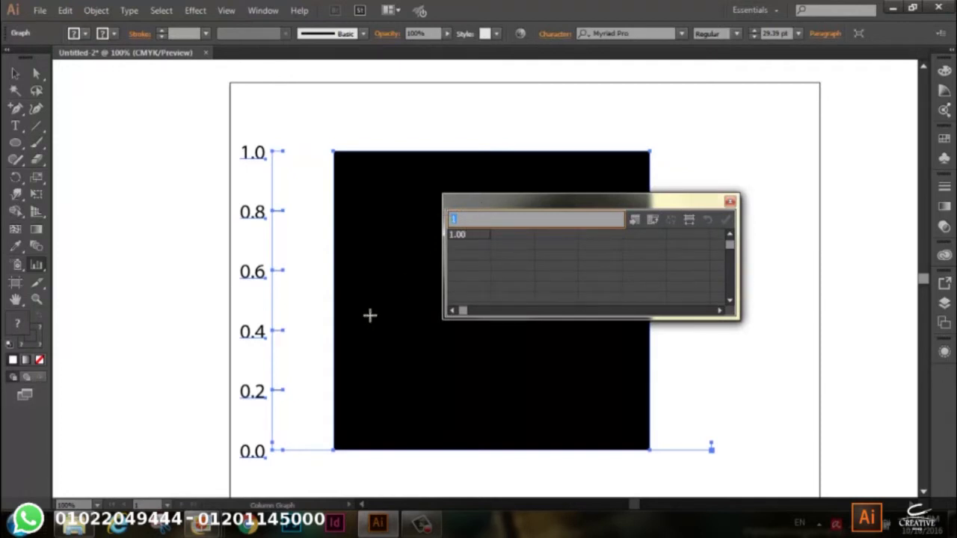
- Replace the first data cell with 0 and enter row labels ps, Ai and Id
text(0)
key(Return)
text(ps")
key(Return)
text(Ai)
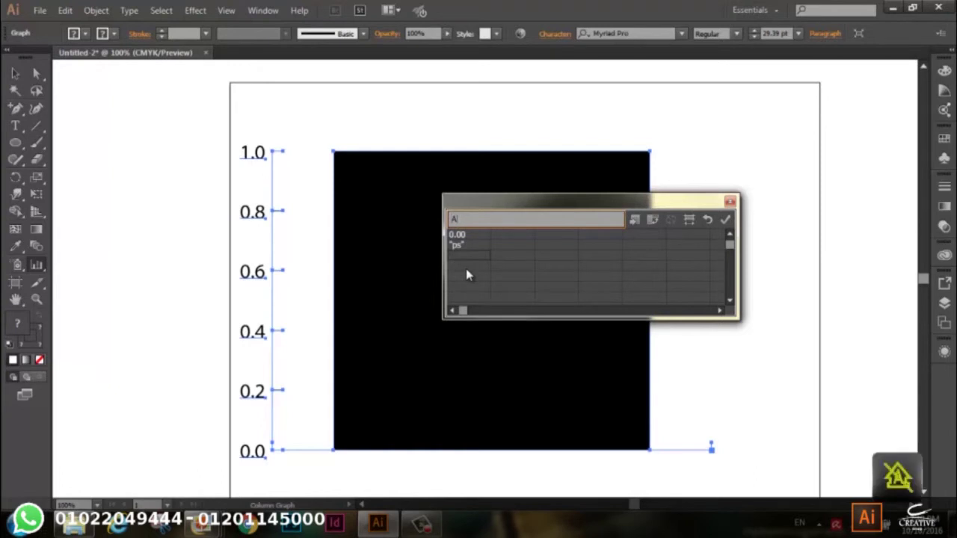
key(BackSpace)
text(")
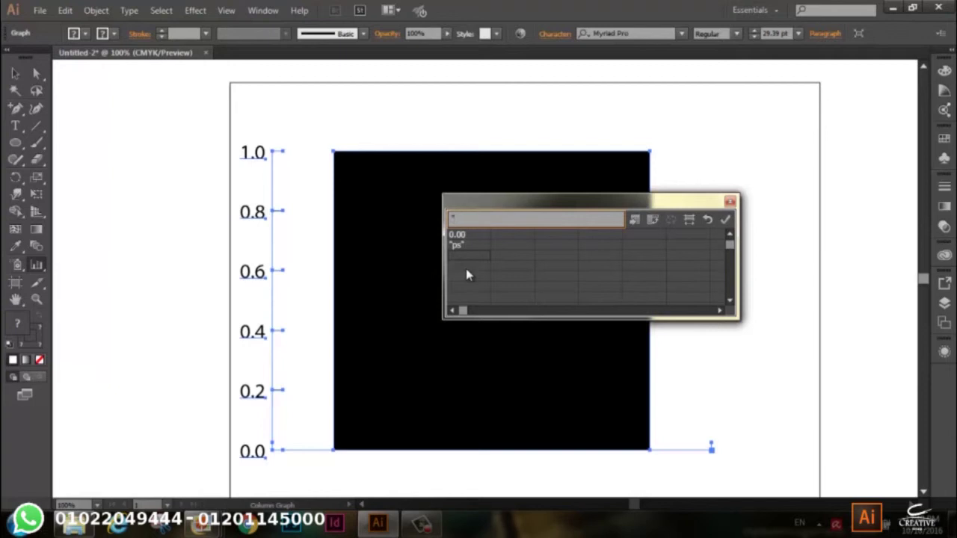
text(AI)
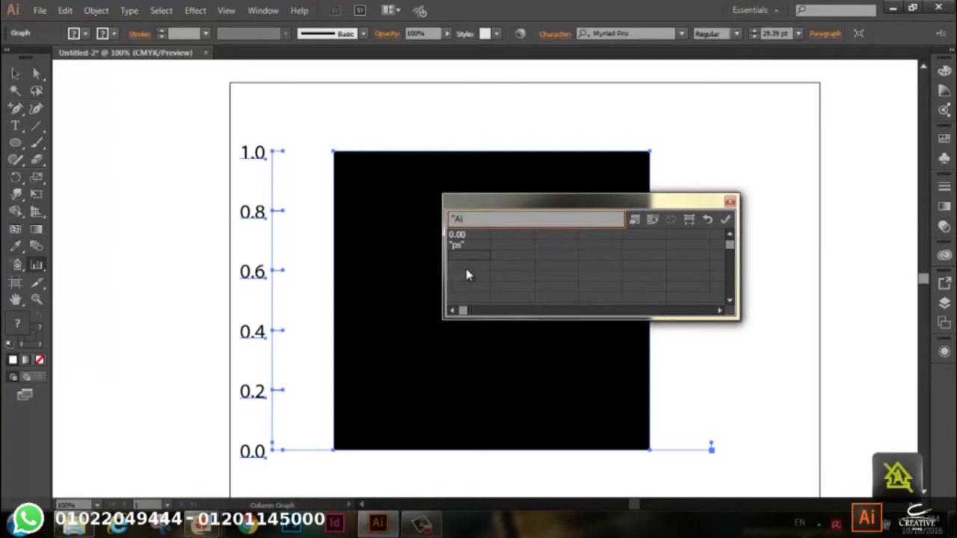
key(Return)
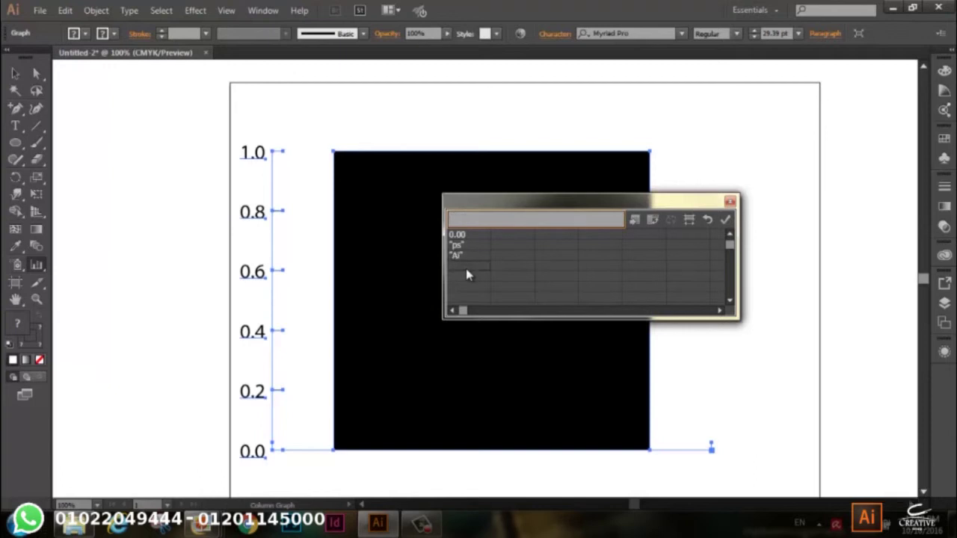
text(")
text(1)
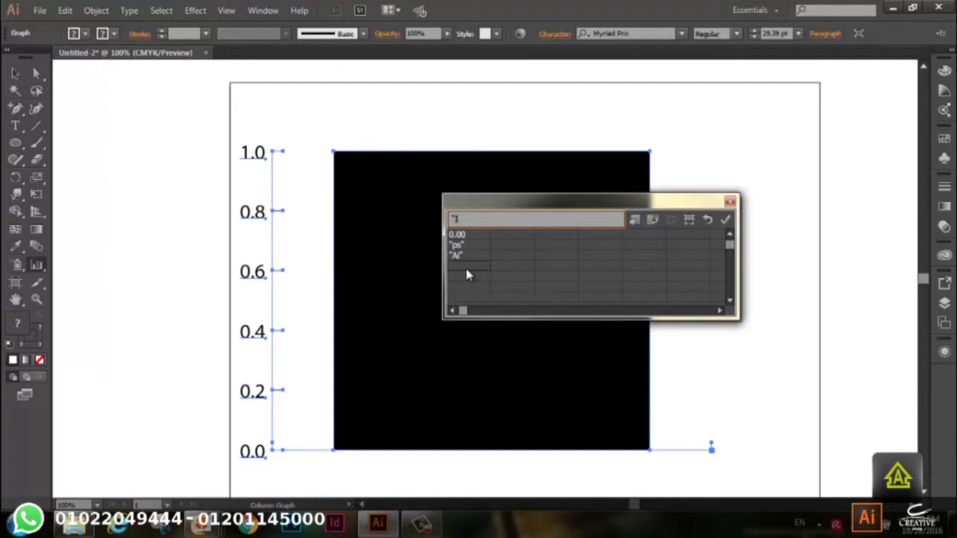
text(d)
text(")
key(Return)
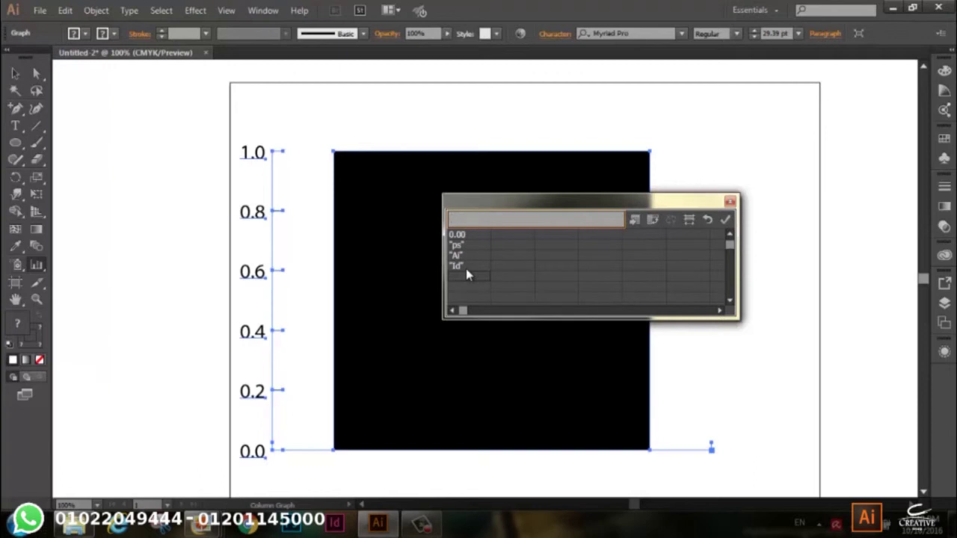
- Enter the first value series 20, 30 and 40 for ps, Ai and Id
click(514, 241)
click(506, 247)
text(20)
key(Return)
text(20)
key(Return)
text(40)
key(Return)
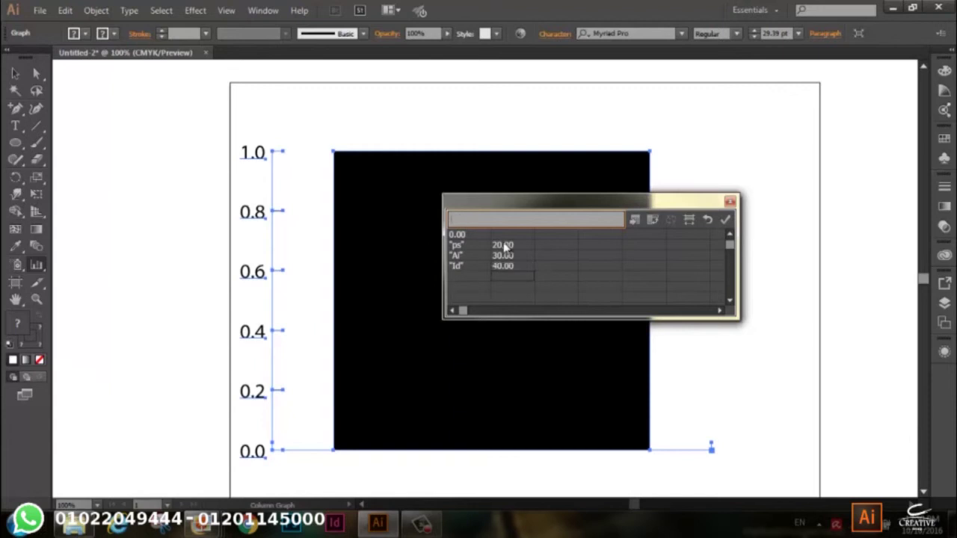
- Enter the second value series 10, 90 and 30 for ps, Ai and Id
text(10)
key(Return)
text(90)
key(Return)
text(30)
key(Return)
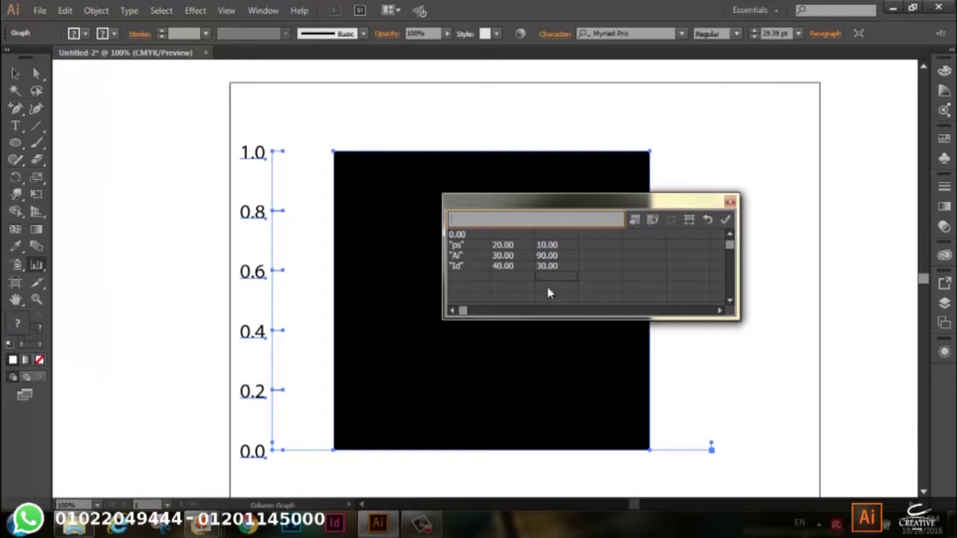
- Apply the data, then change the ps value to 100 and apply again
click(726, 219)
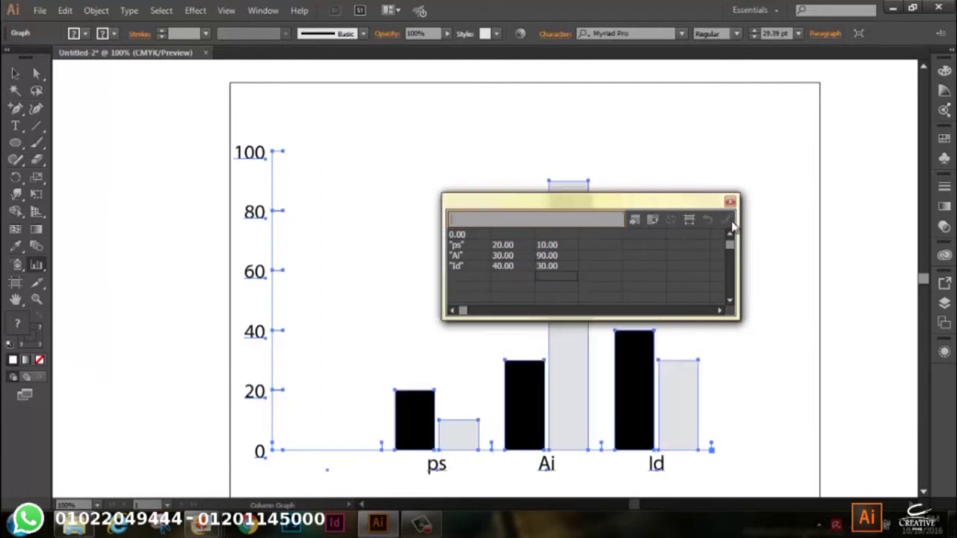
drag(596, 210, 713, 192)
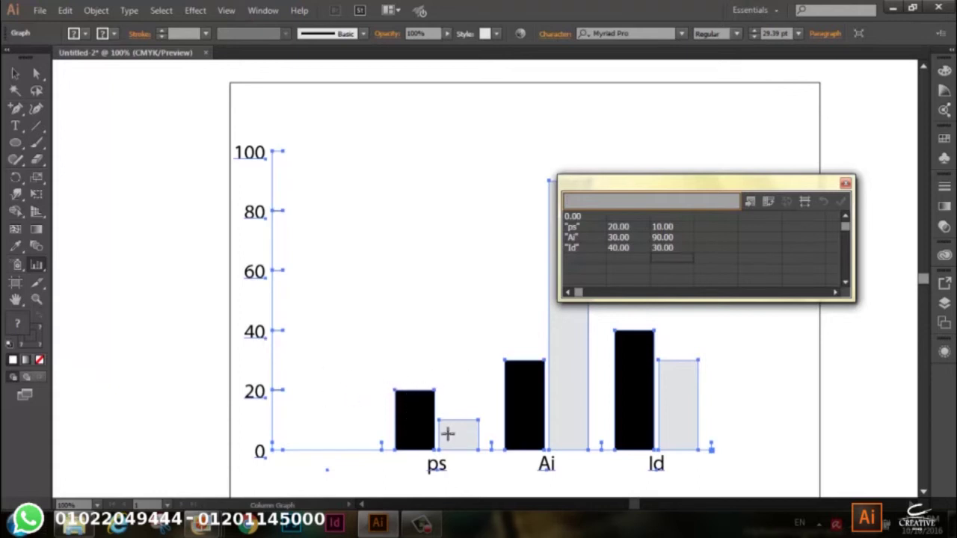
double_click(566, 197)
text(100)
key(Return)
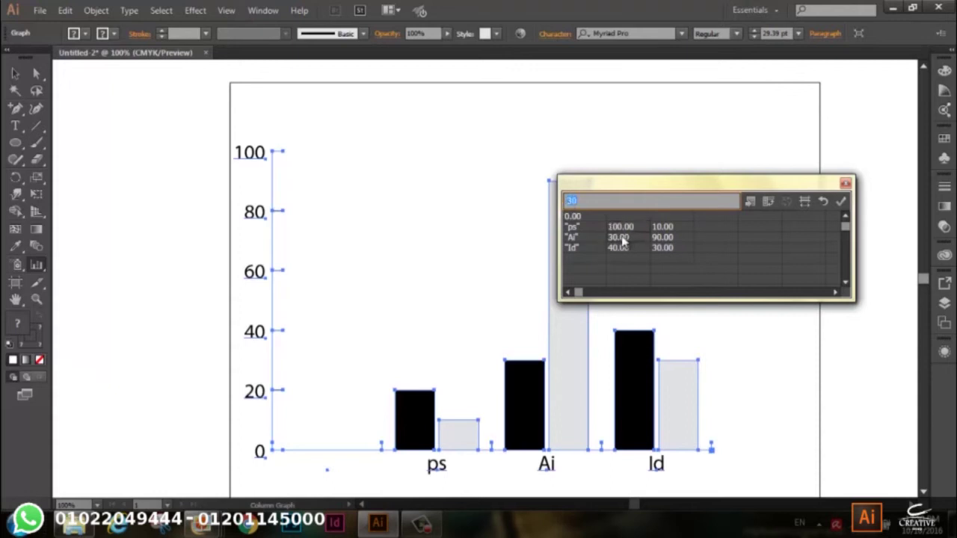
click(841, 201)
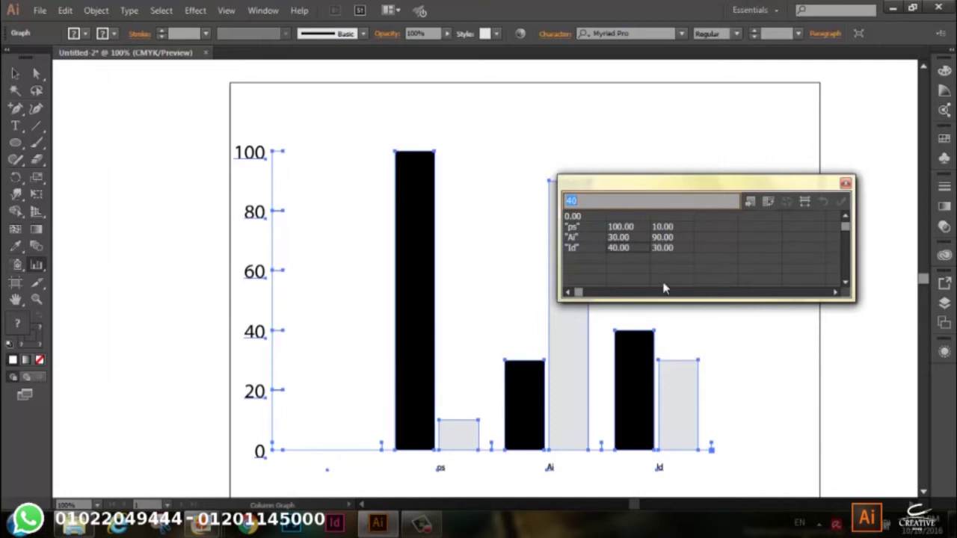
- Close the Graph Data window and deselect the finished graph
mouse_move(653, 187)
mouse_down()
mouse_move(606, 144)
mouse_move(607, 159)
mouse_up()
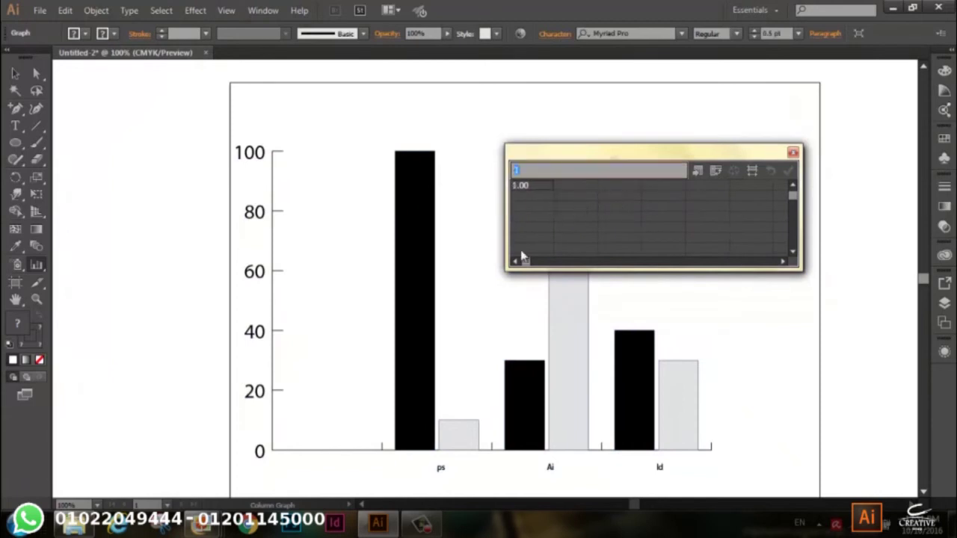
drag(533, 267, 591, 261)
click(792, 152)
click(16, 72)
click(614, 163)
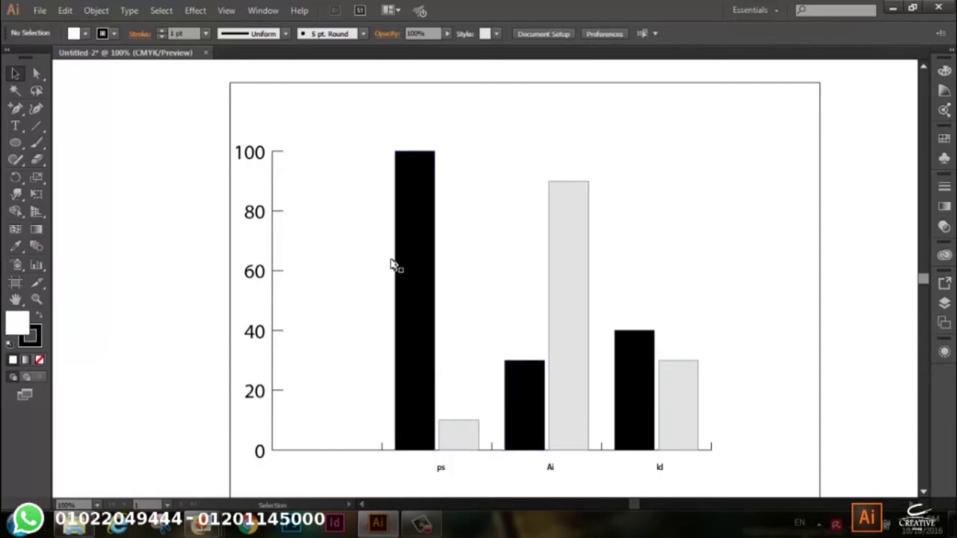
- Using Group Selection, recolour the tall ps bar dark brown and the Ai bar dark purple
drag(36, 74, 83, 94)
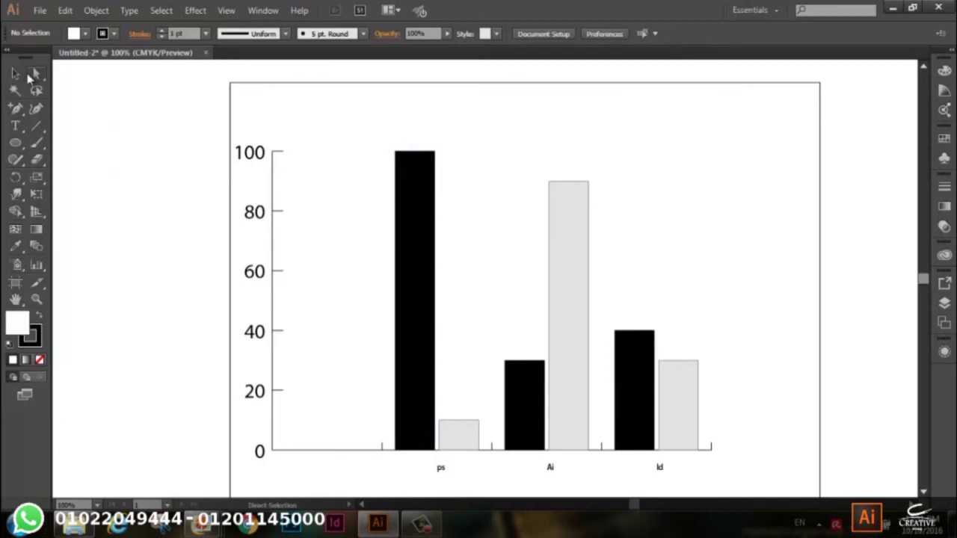
click(430, 258)
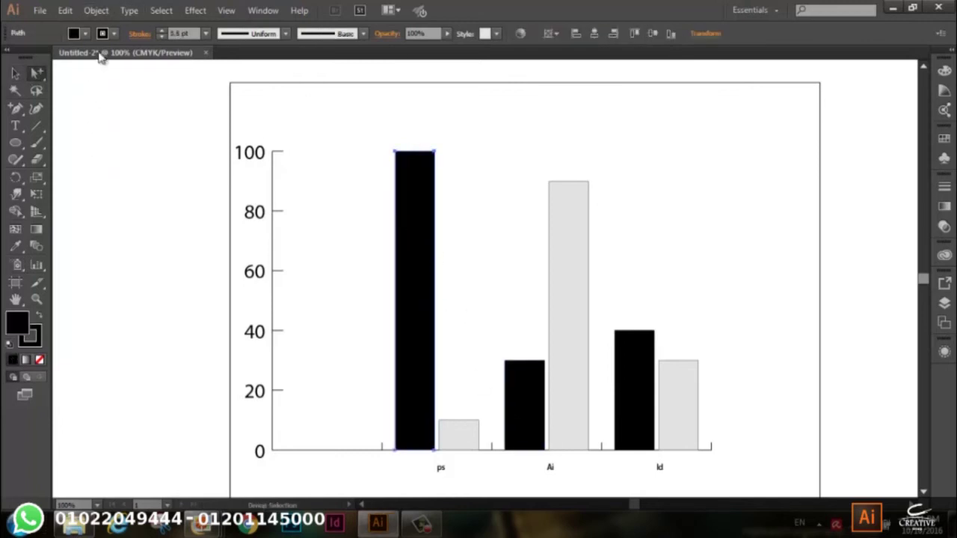
click(86, 34)
click(100, 58)
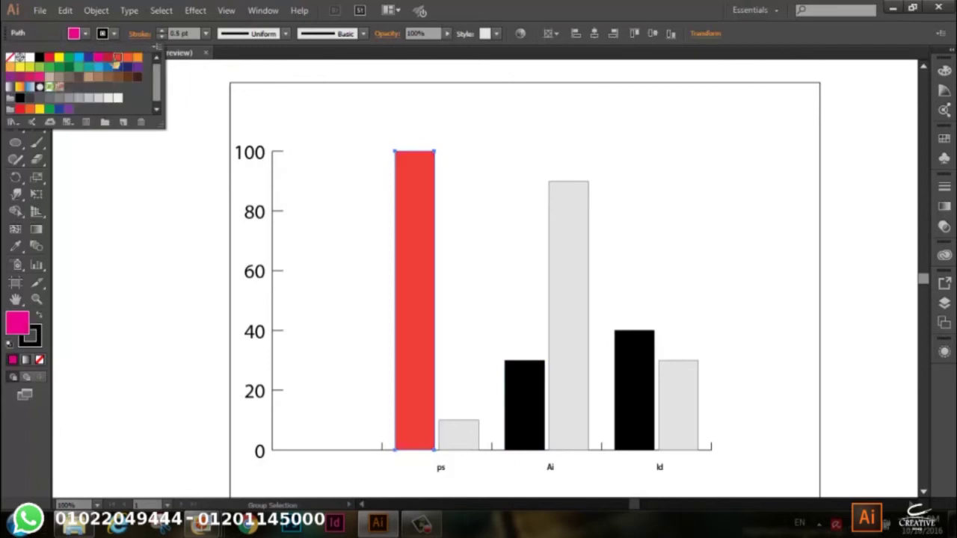
click(137, 77)
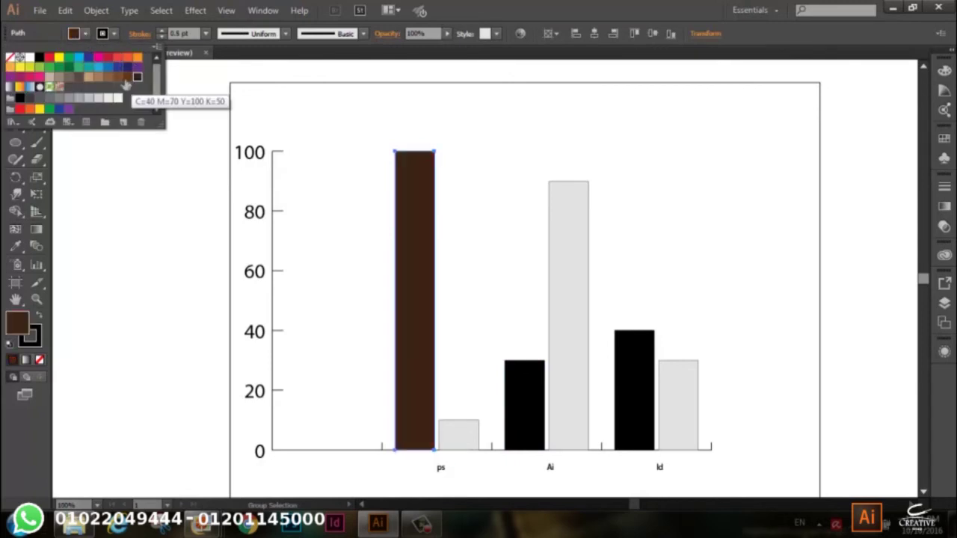
click(523, 402)
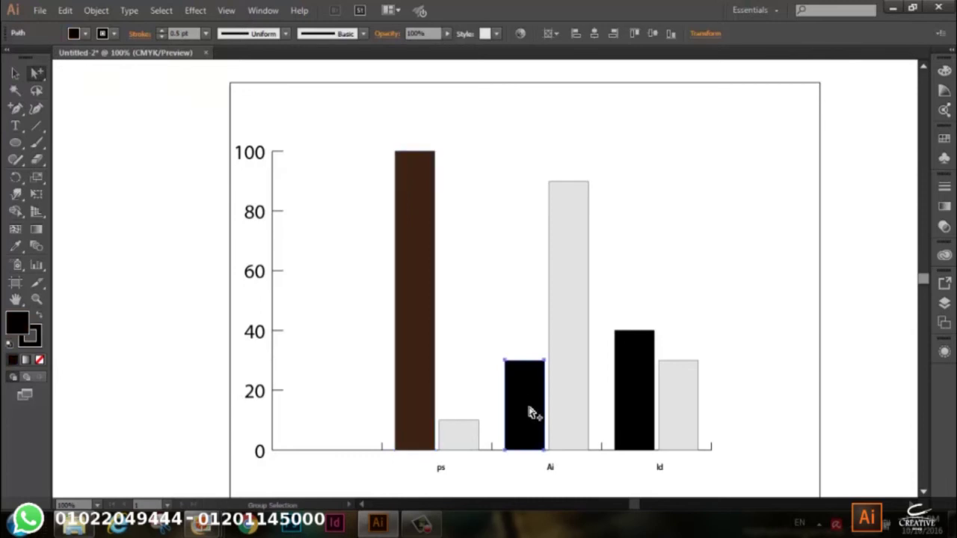
click(85, 34)
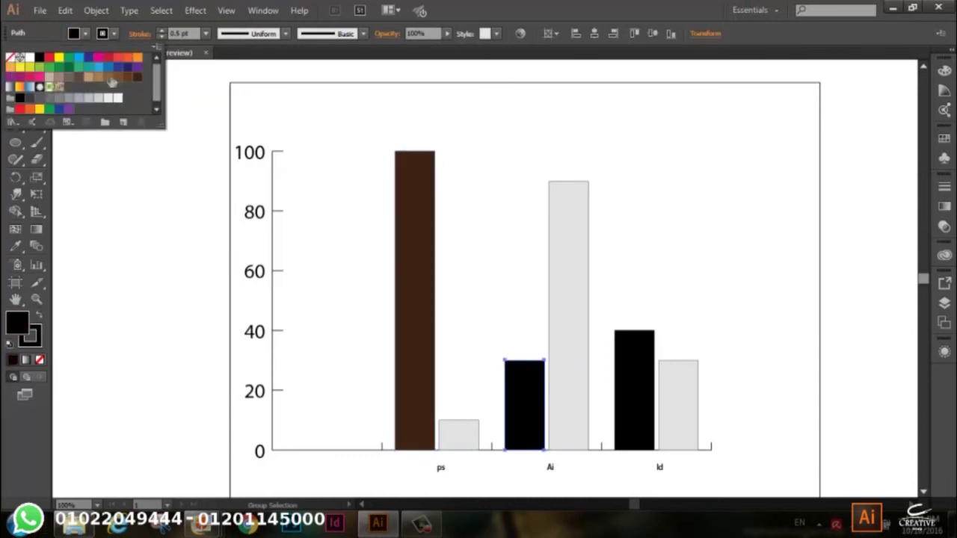
click(118, 58)
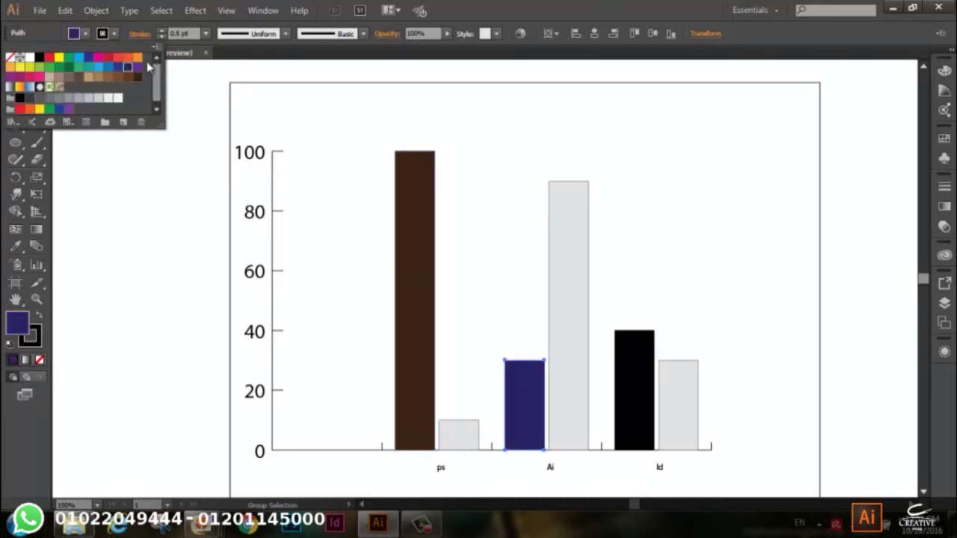
- Fill the Id bar grey and the short ps bar red
click(652, 352)
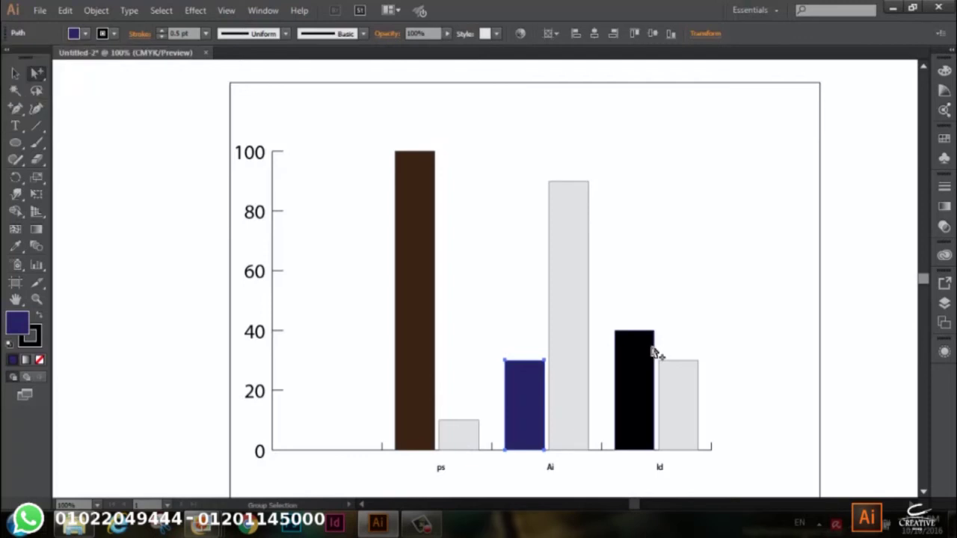
click(85, 33)
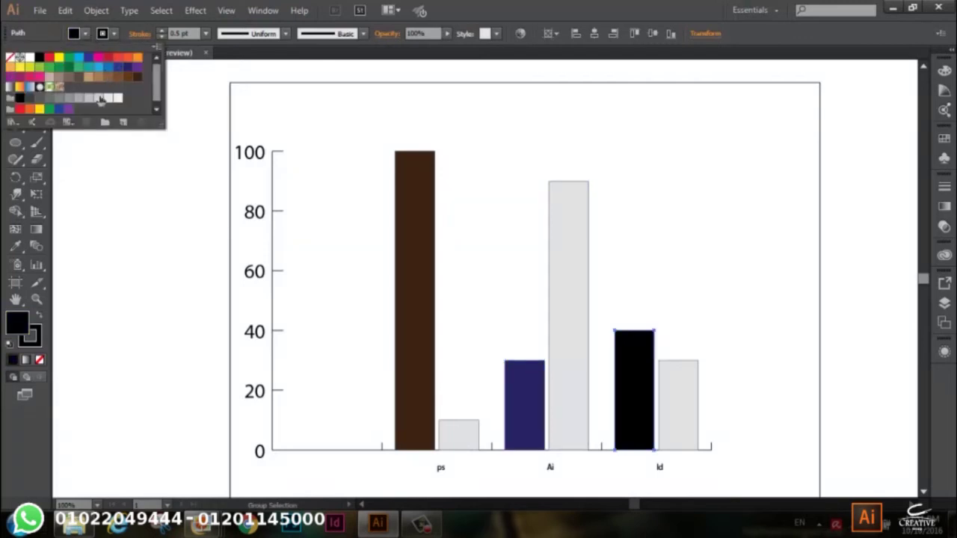
click(49, 98)
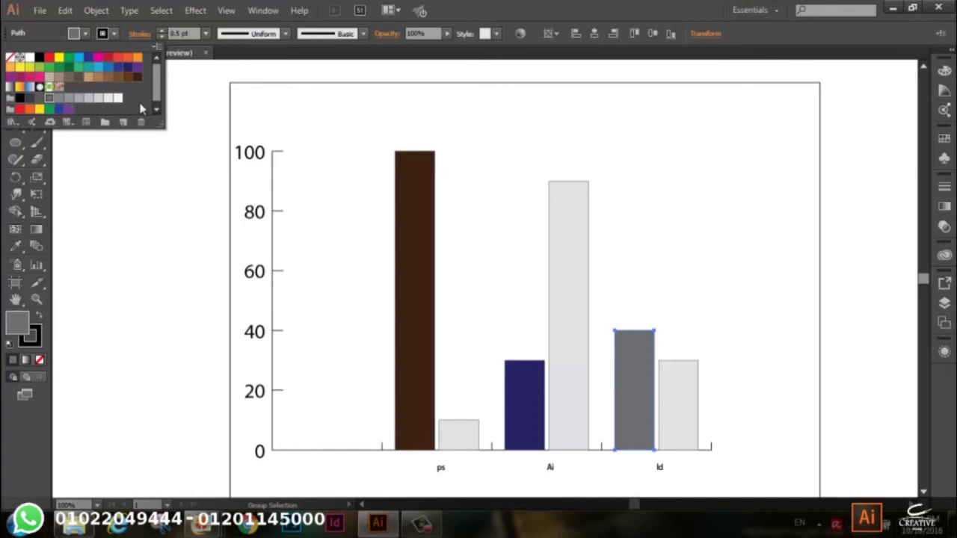
click(451, 440)
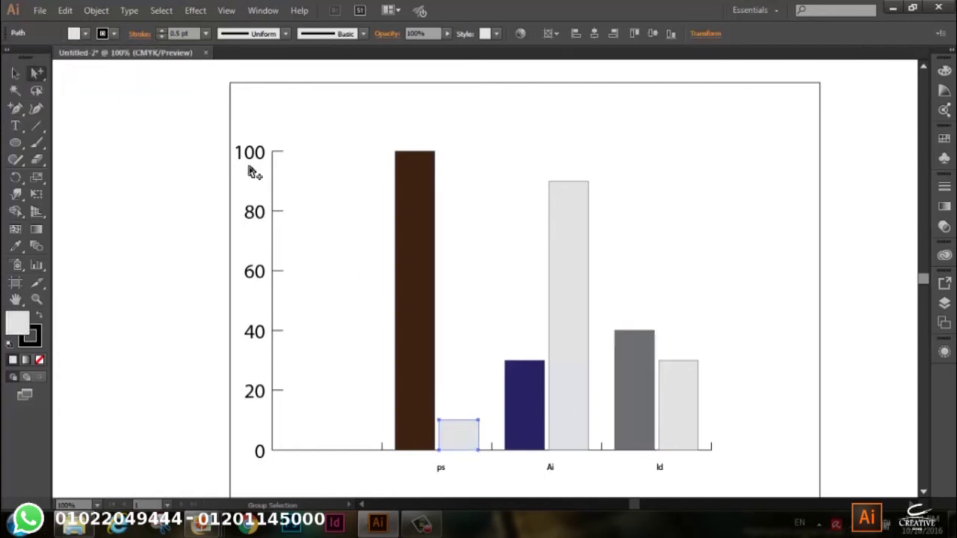
click(85, 34)
click(117, 67)
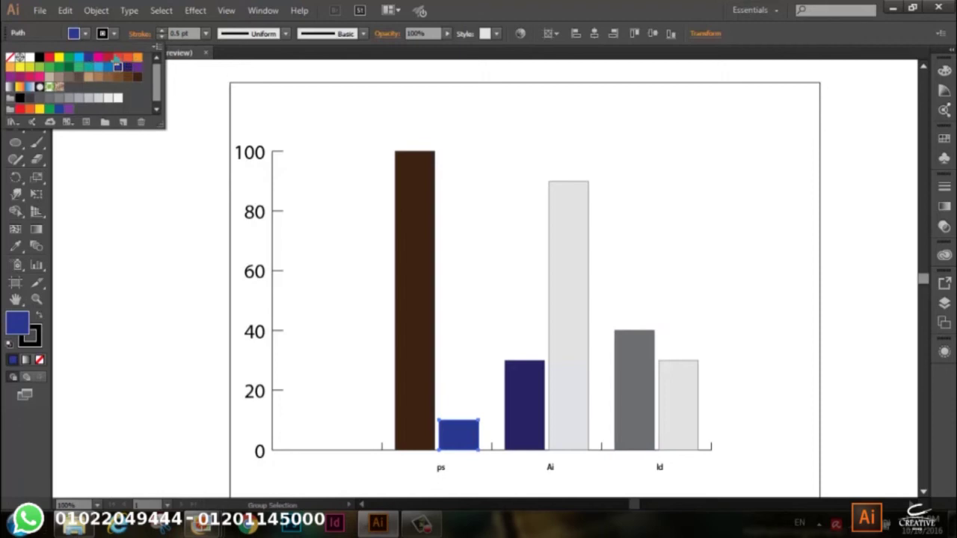
click(112, 59)
- Fill the tall ps bar red and reselect it
click(416, 248)
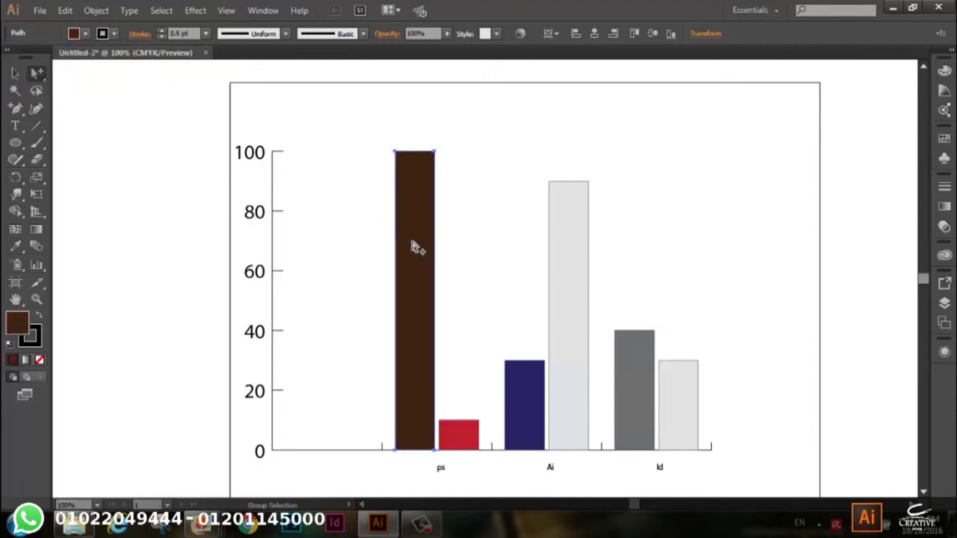
click(96, 35)
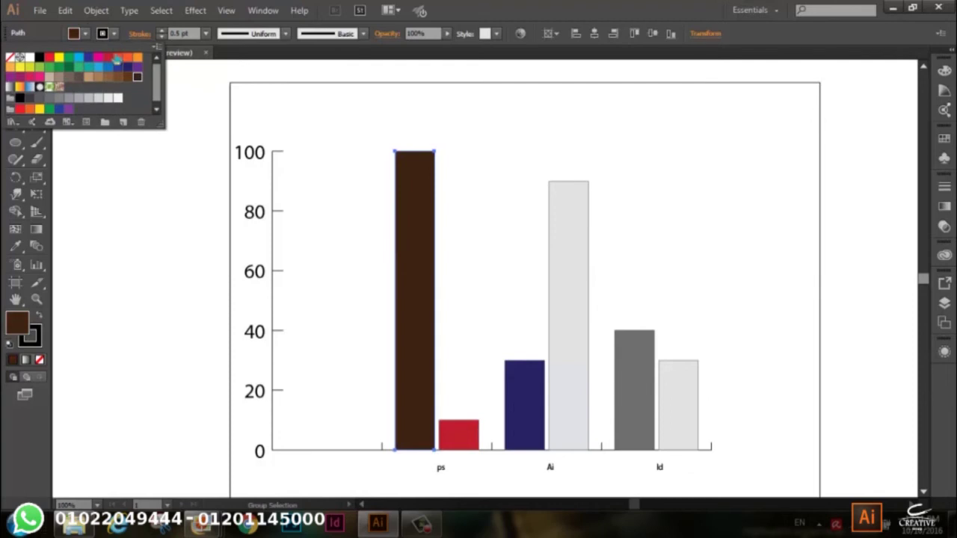
click(116, 59)
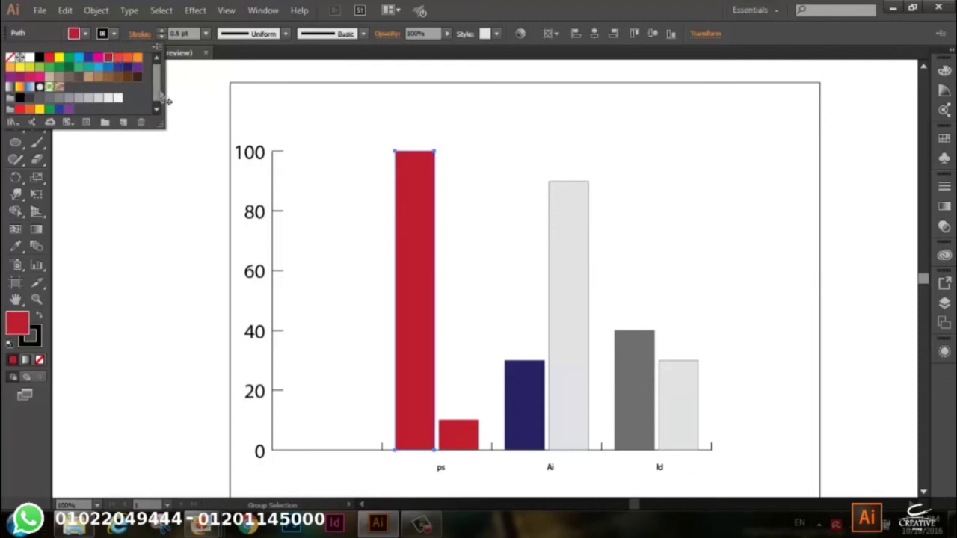
click(572, 258)
click(402, 187)
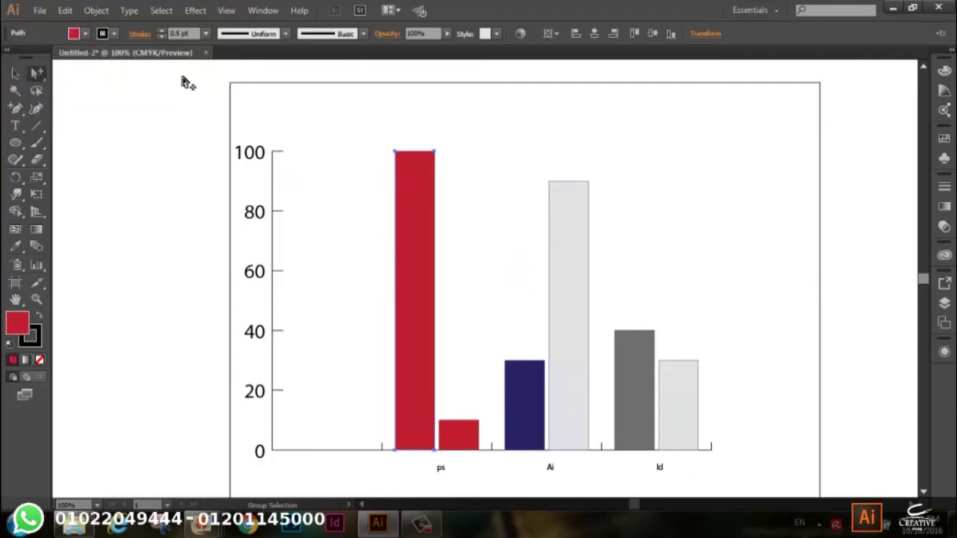
click(86, 34)
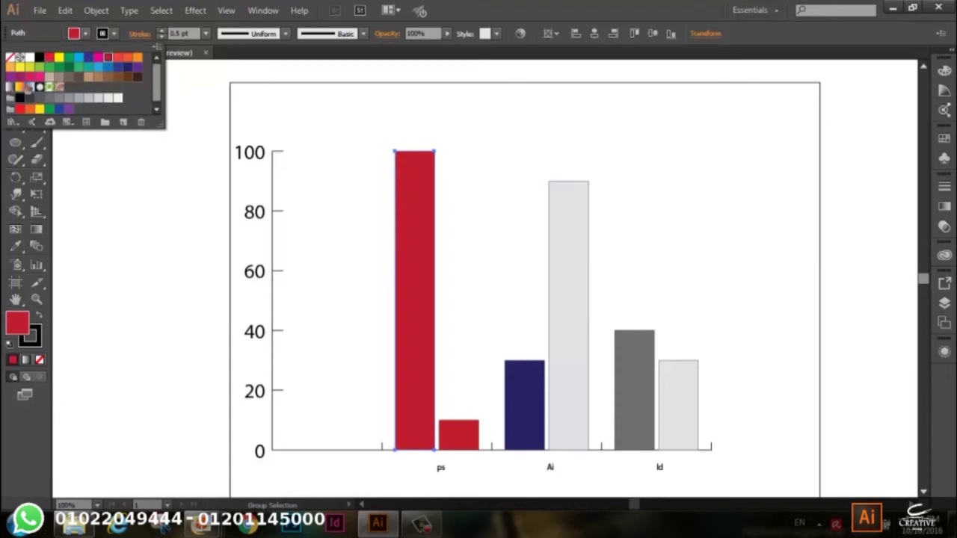
- Fill the tall ps bar with the Fading Sky gradient and set its angle to 90°
click(29, 87)
double_click(29, 87)
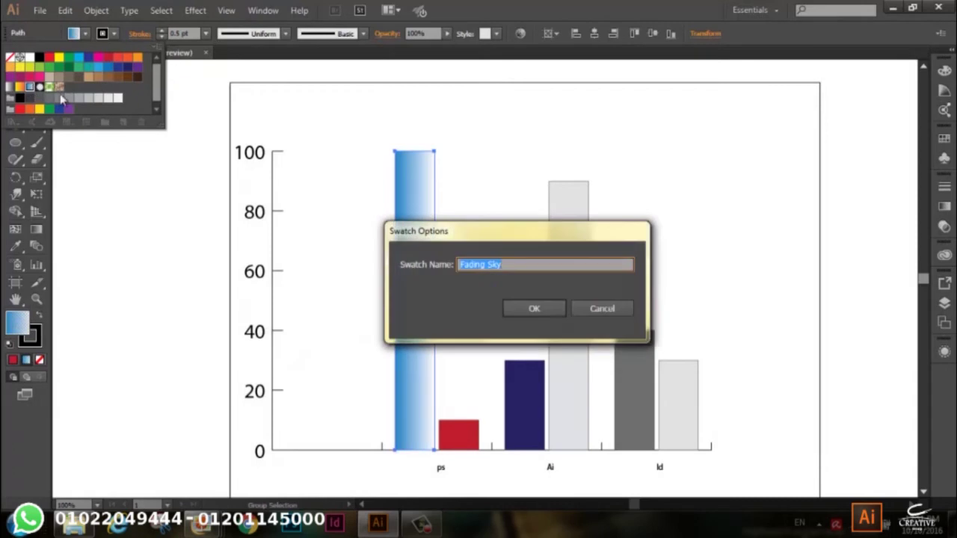
click(630, 307)
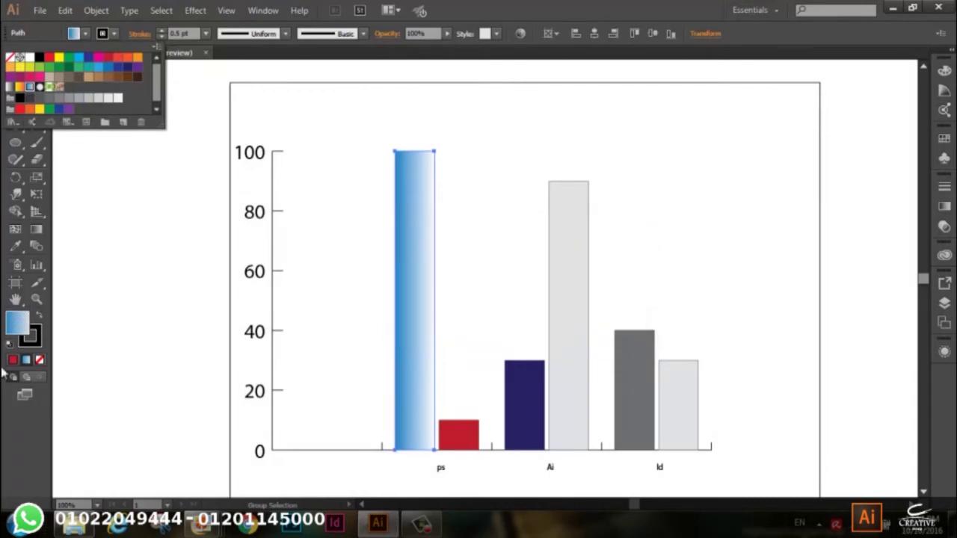
click(33, 235)
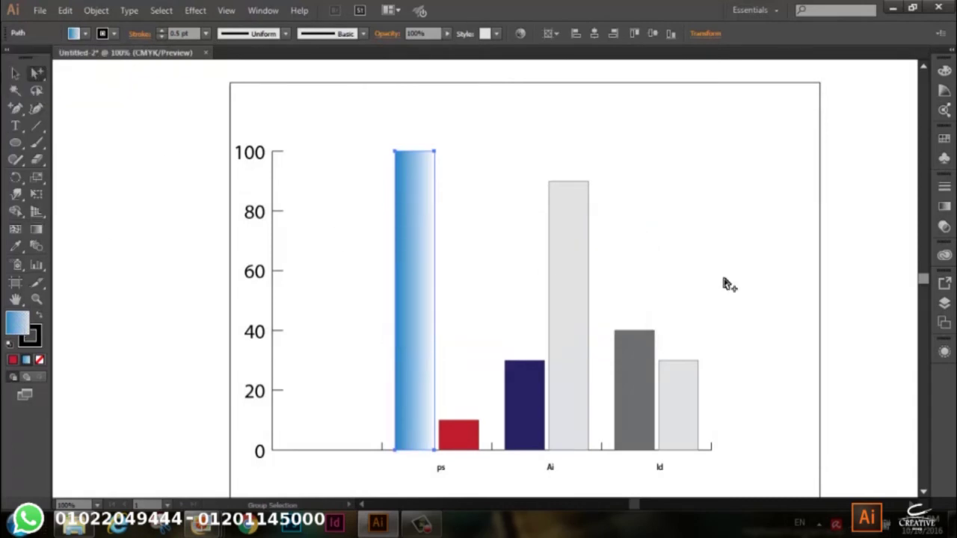
click(944, 206)
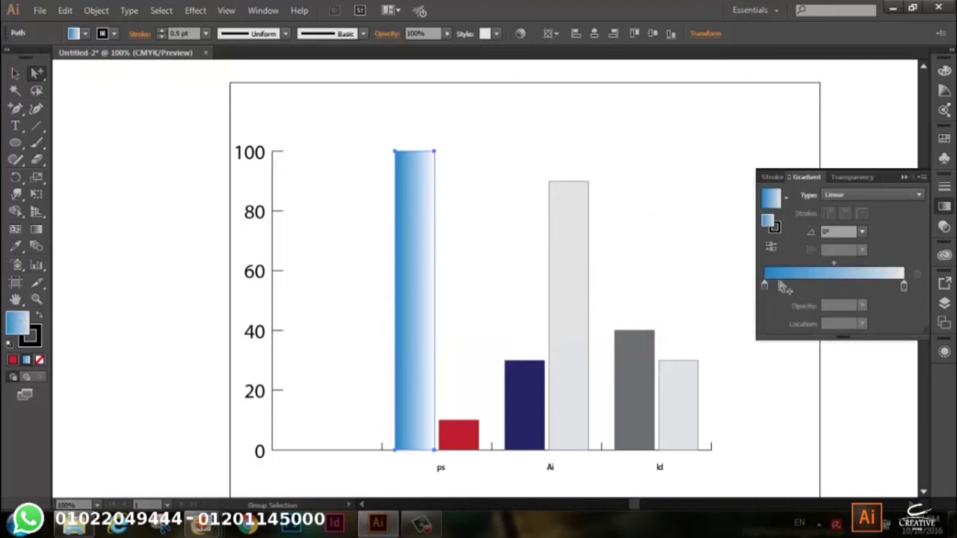
click(863, 231)
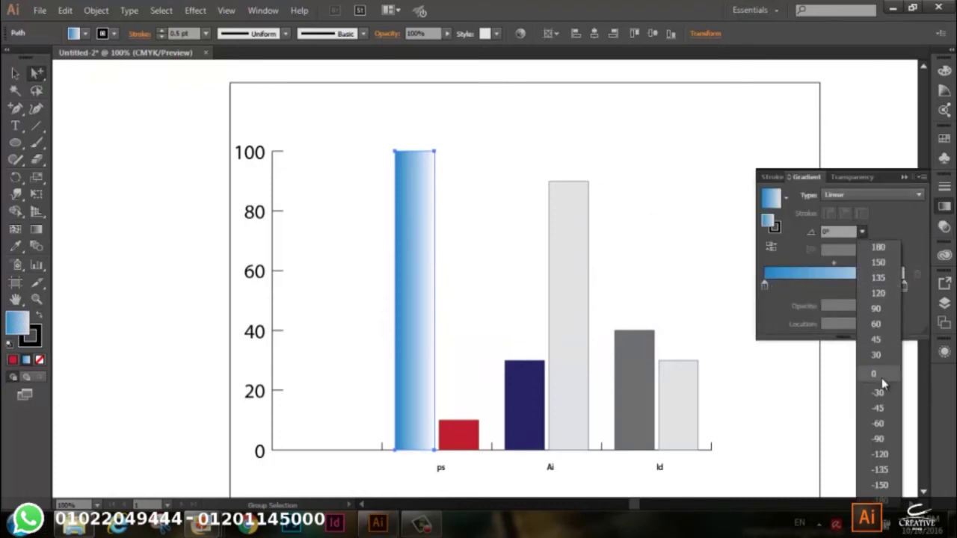
click(878, 308)
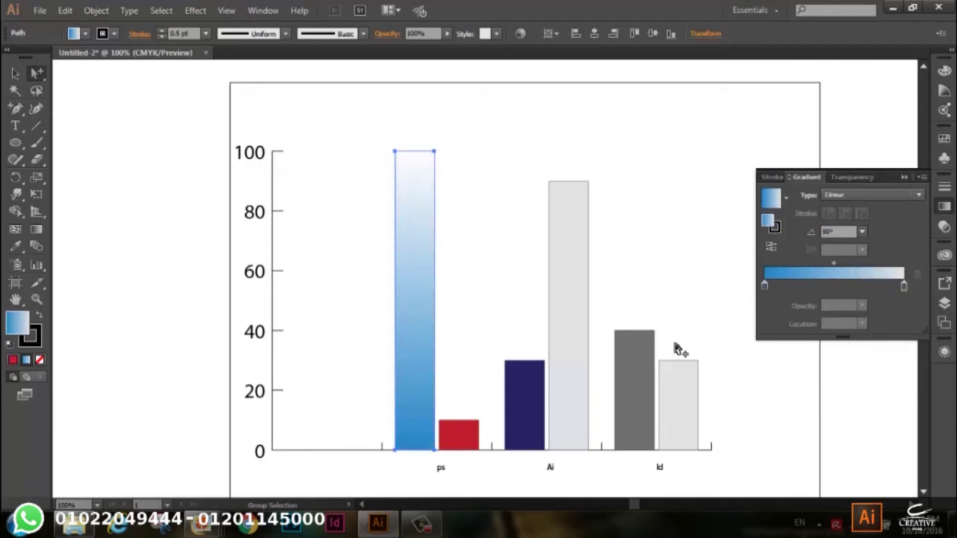
click(905, 178)
click(16, 75)
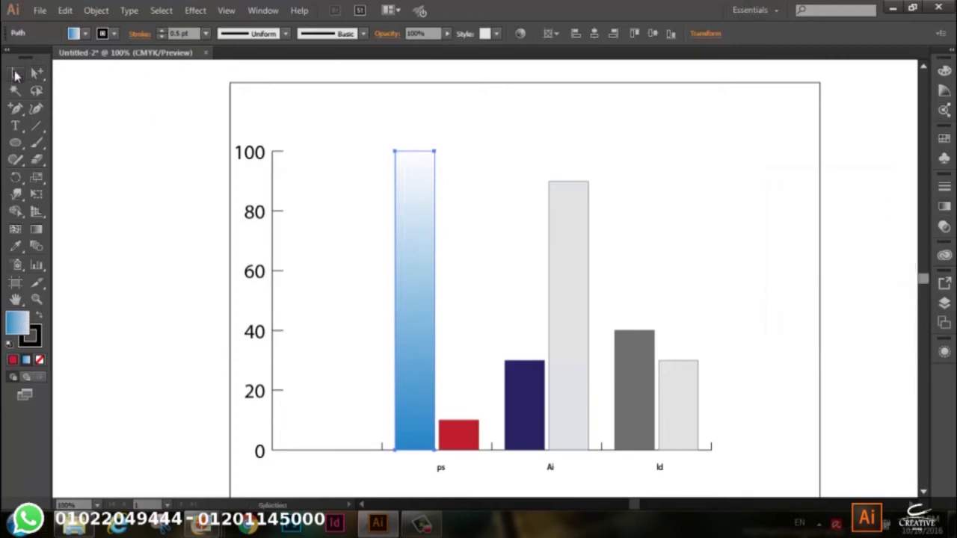
click(36, 264)
mouse_move(670, 125)
mouse_down()
mouse_move(813, 259)
mouse_move(881, 308)
mouse_up()
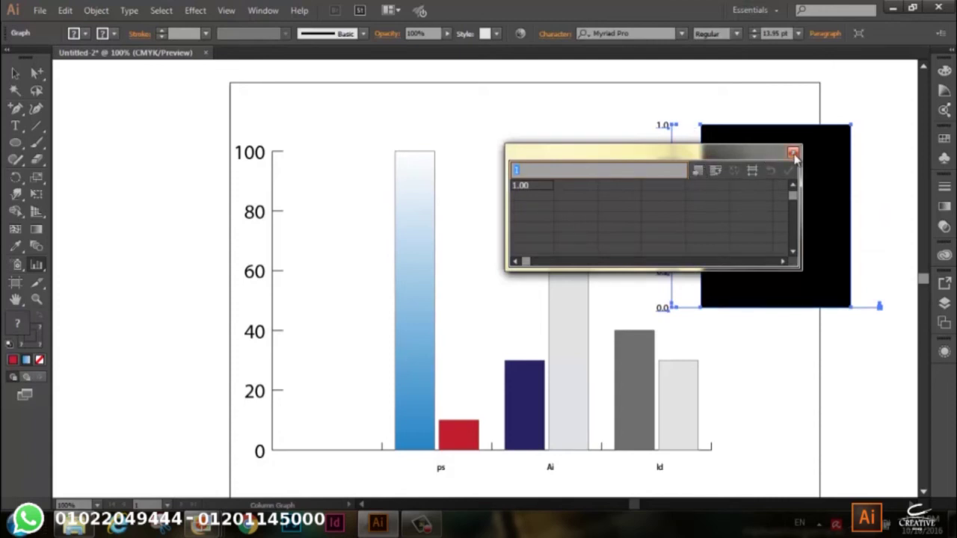
click(793, 154)
click(15, 73)
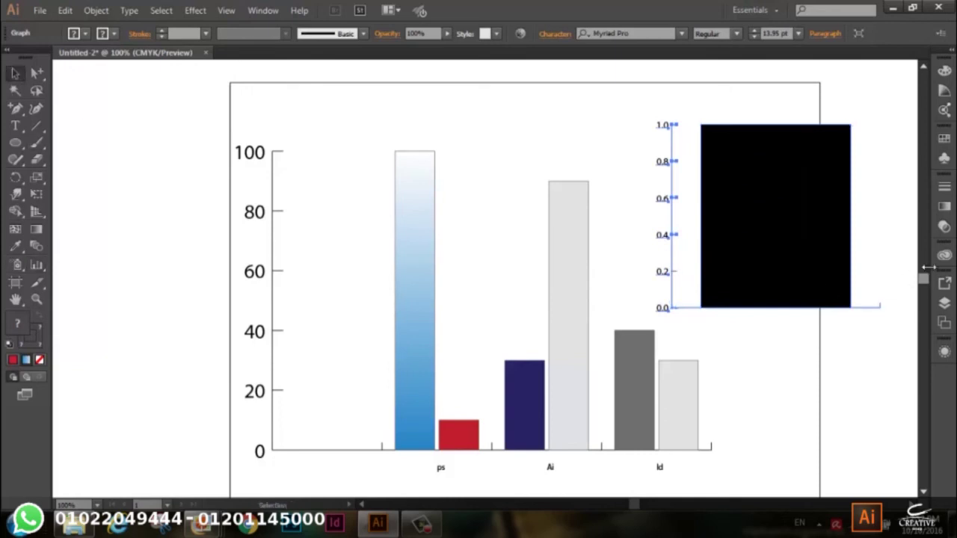
drag(793, 244, 780, 221)
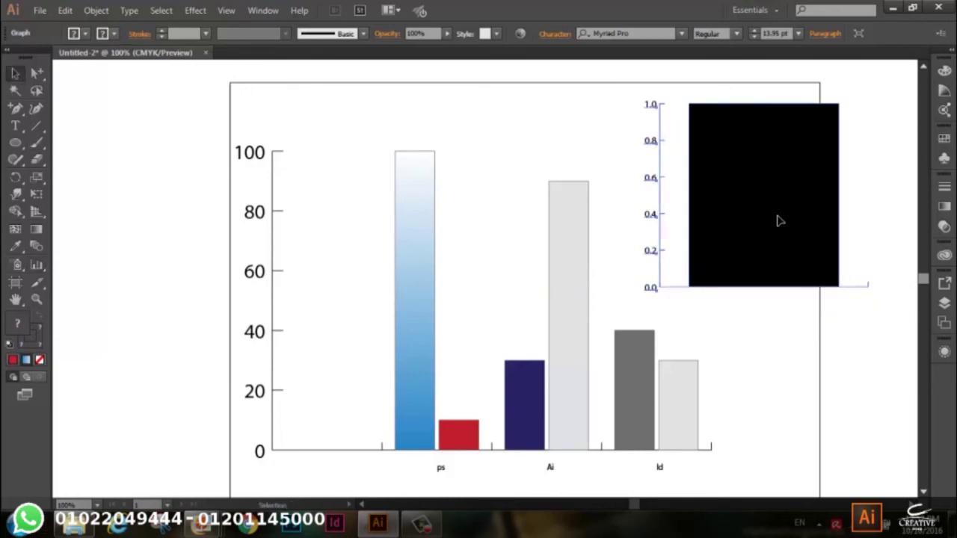
key(Delete)
scroll(649, 317, down, 3)
scroll(639, 330, down, 1)
scroll(639, 332, up, 1)
scroll(635, 334, up, 2)
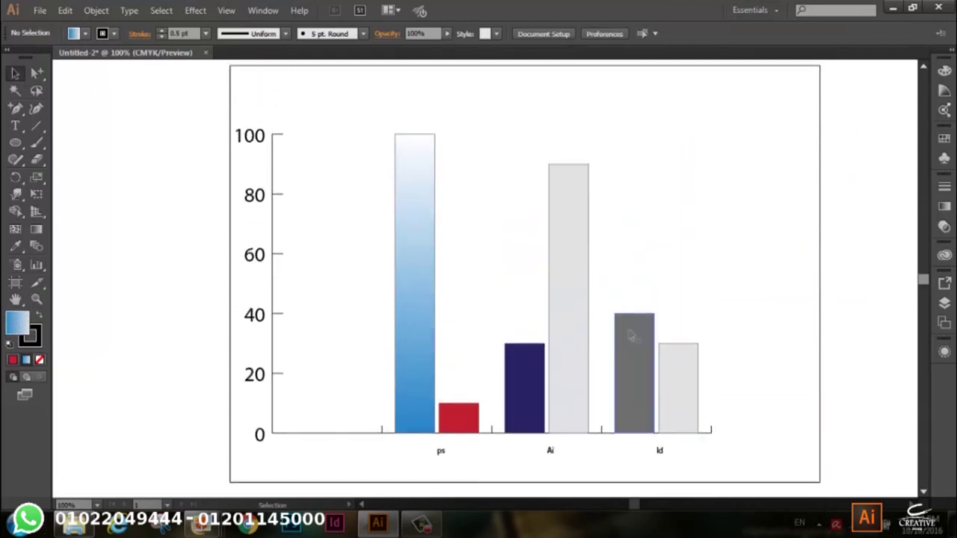
scroll(632, 336, up, 2)
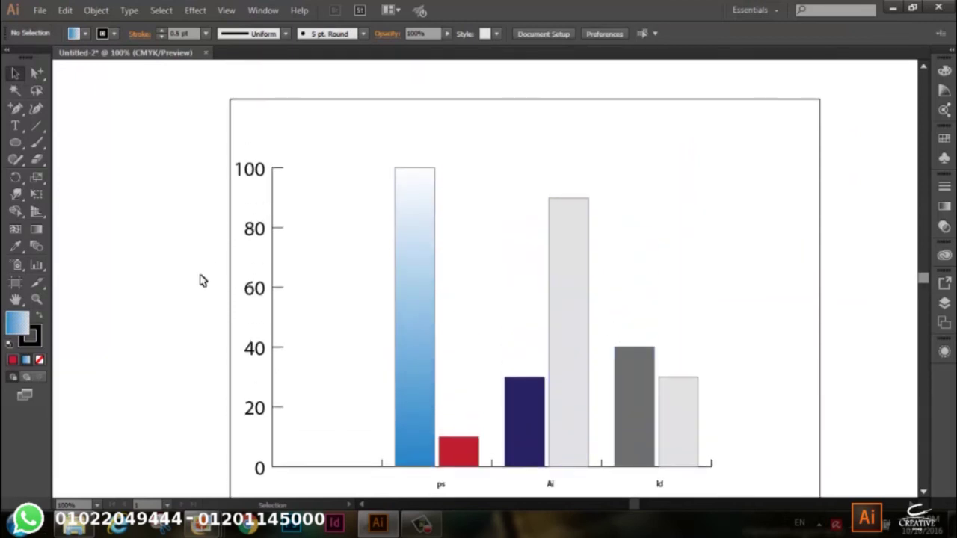
mouse_move(37, 266)
mouse_down()
mouse_move(114, 299)
mouse_move(109, 383)
mouse_move(107, 339)
mouse_move(78, 396)
mouse_up()
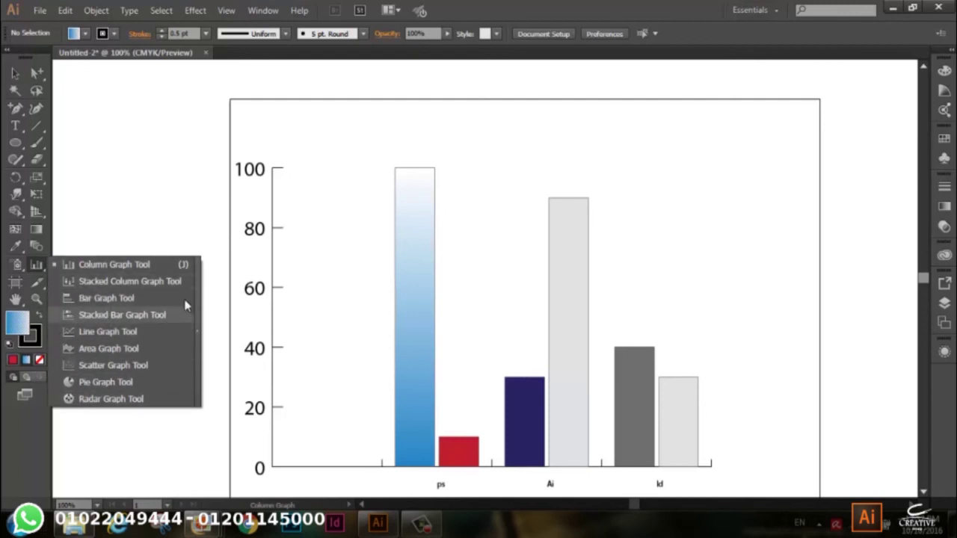
drag(78, 396, 403, 318)
mouse_move(456, 222)
mouse_down()
mouse_move(150, 297)
mouse_move(364, 252)
mouse_move(382, 293)
mouse_move(88, 308)
mouse_move(95, 342)
mouse_move(80, 331)
mouse_move(83, 347)
mouse_move(75, 335)
mouse_move(489, 489)
mouse_move(531, 277)
mouse_move(87, 267)
mouse_move(87, 334)
mouse_up()
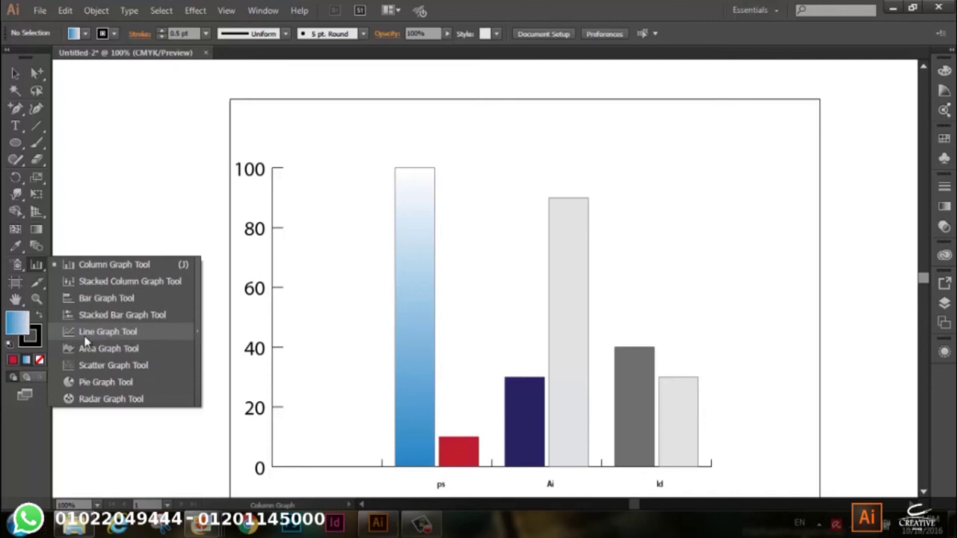
drag(87, 341, 24, 92)
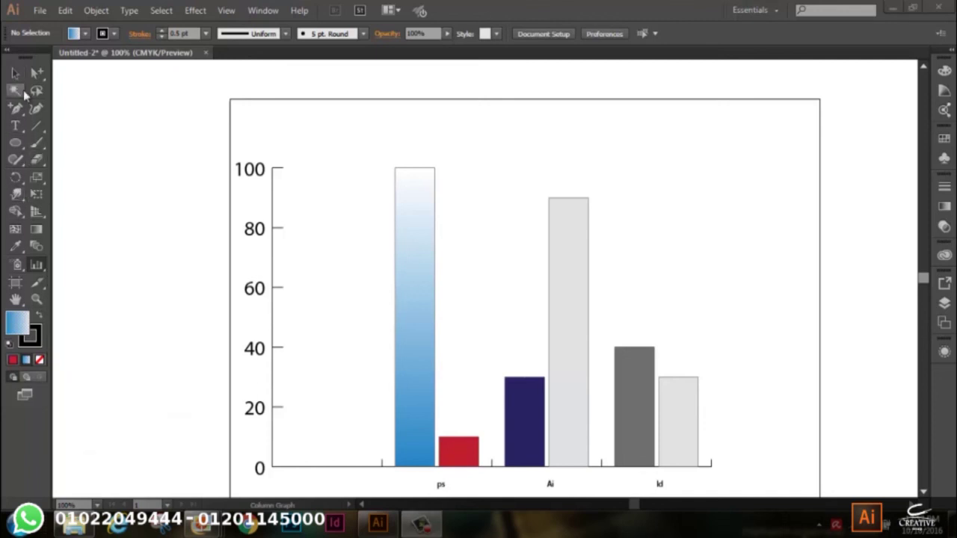
click(15, 72)
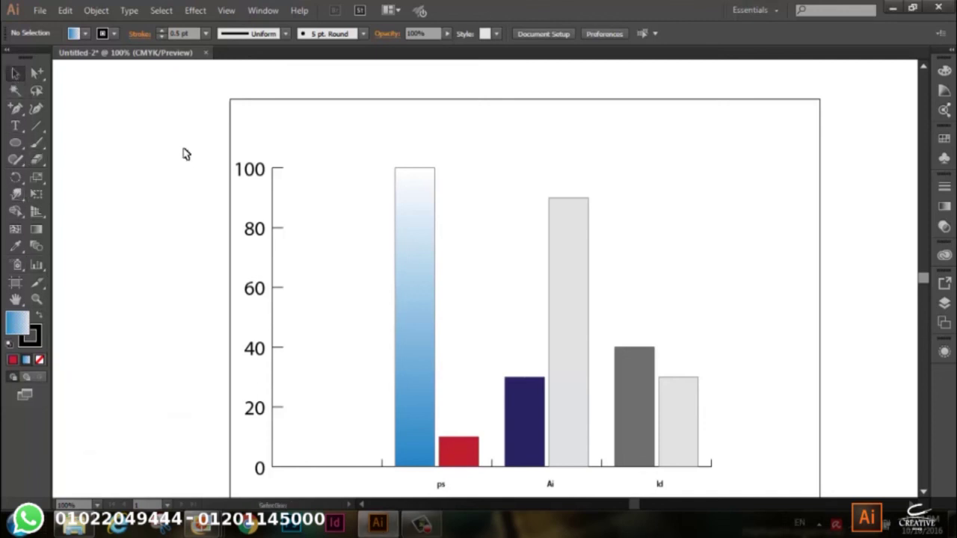